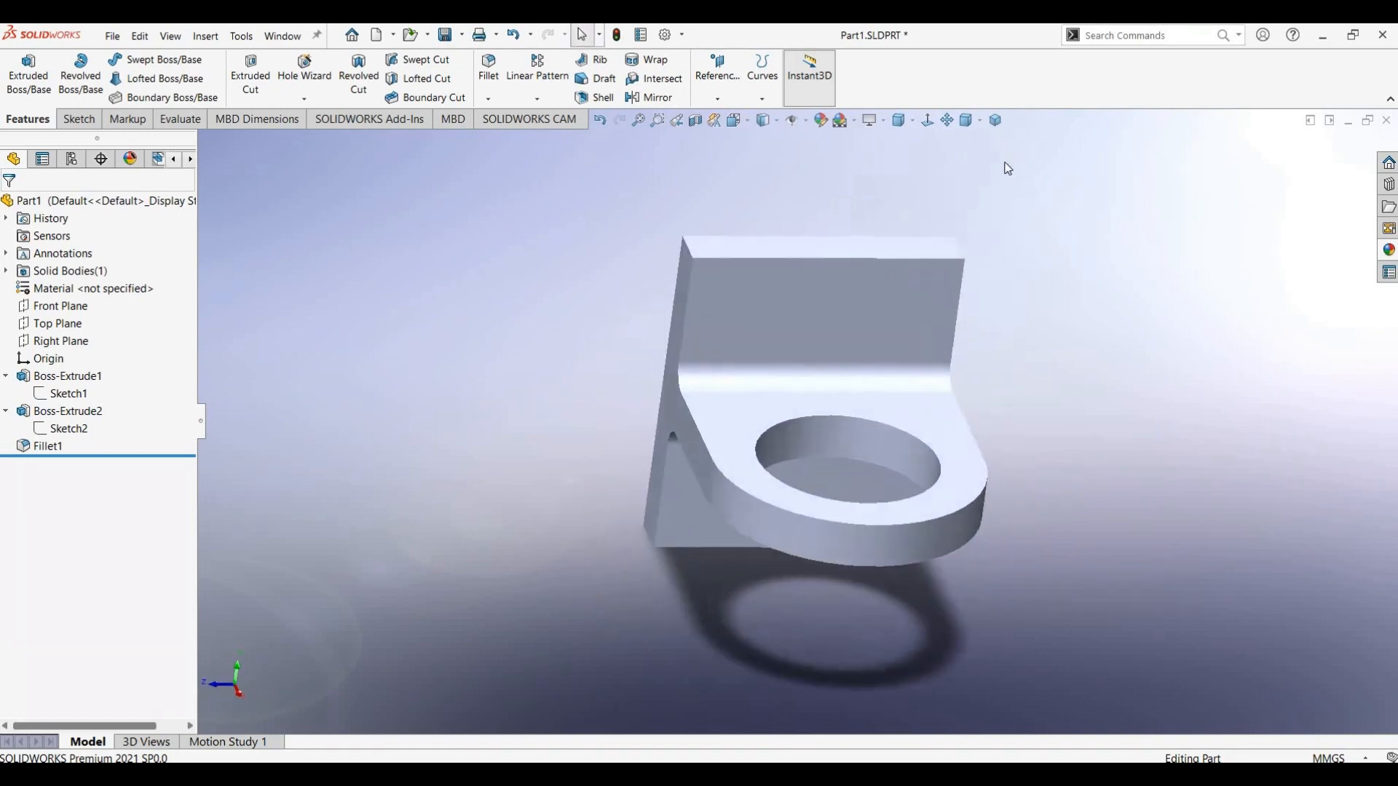
Show the part in isometric view and check the document's unit system in its properties without changing it.
key("ctrl+7")
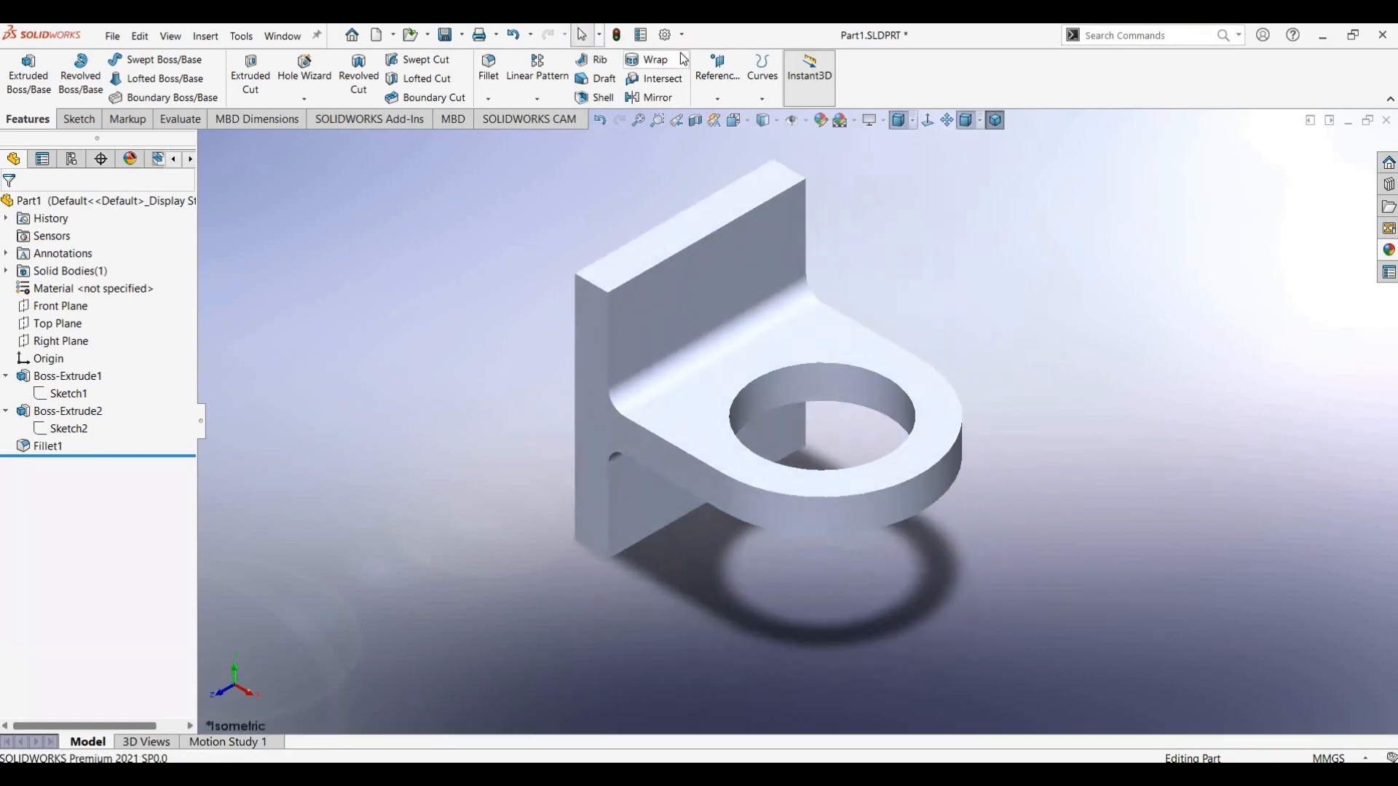
left_click(681, 34)
left_click(692, 53)
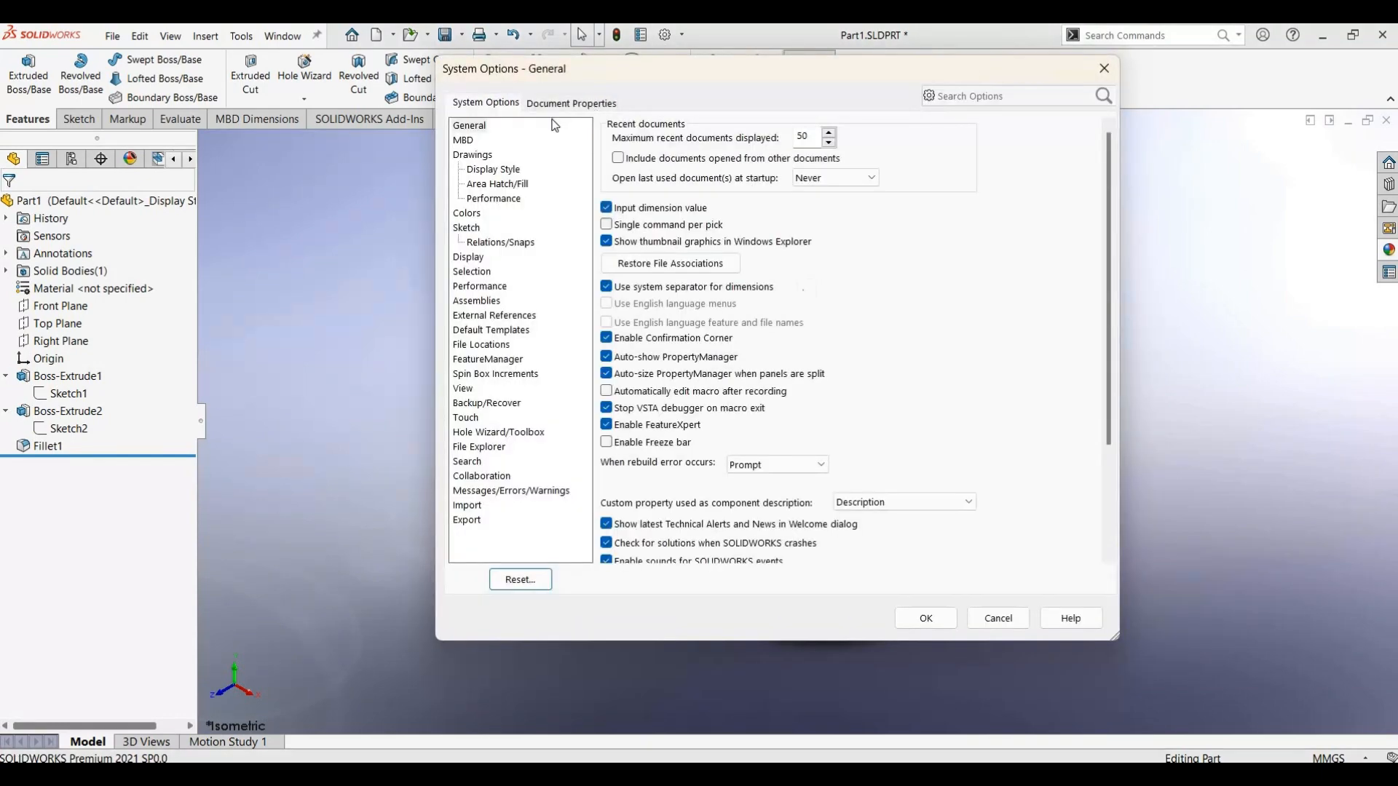
left_click(561, 103)
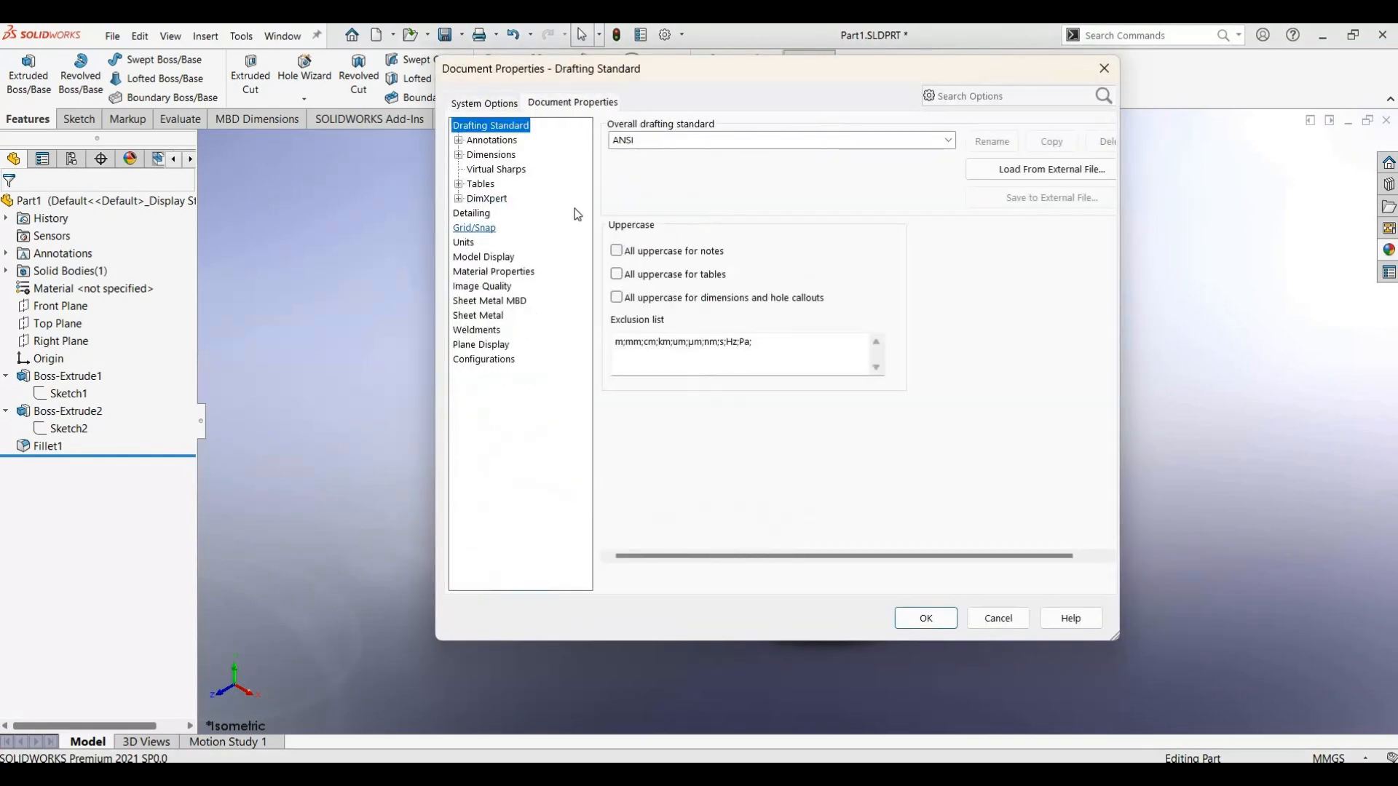
left_click(464, 242)
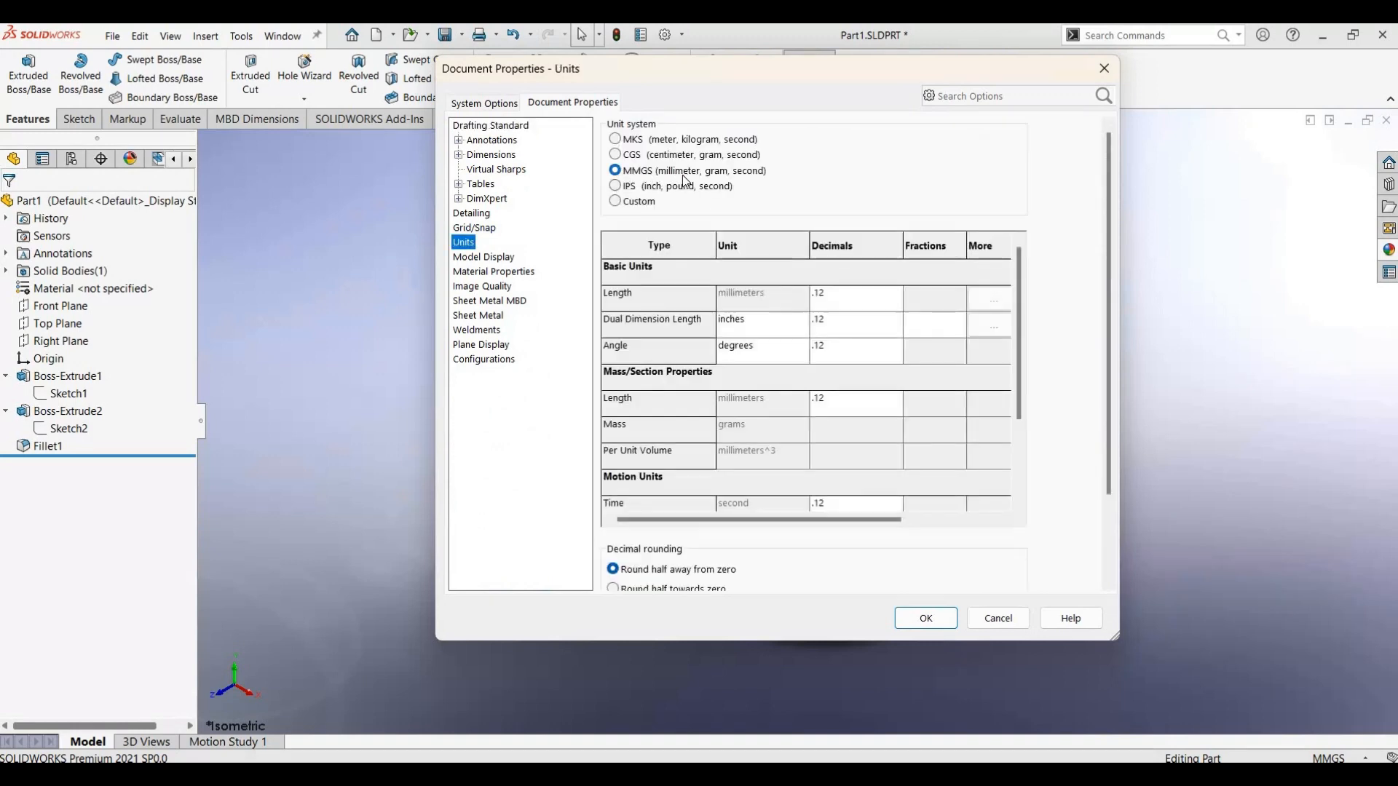
left_click(1009, 627)
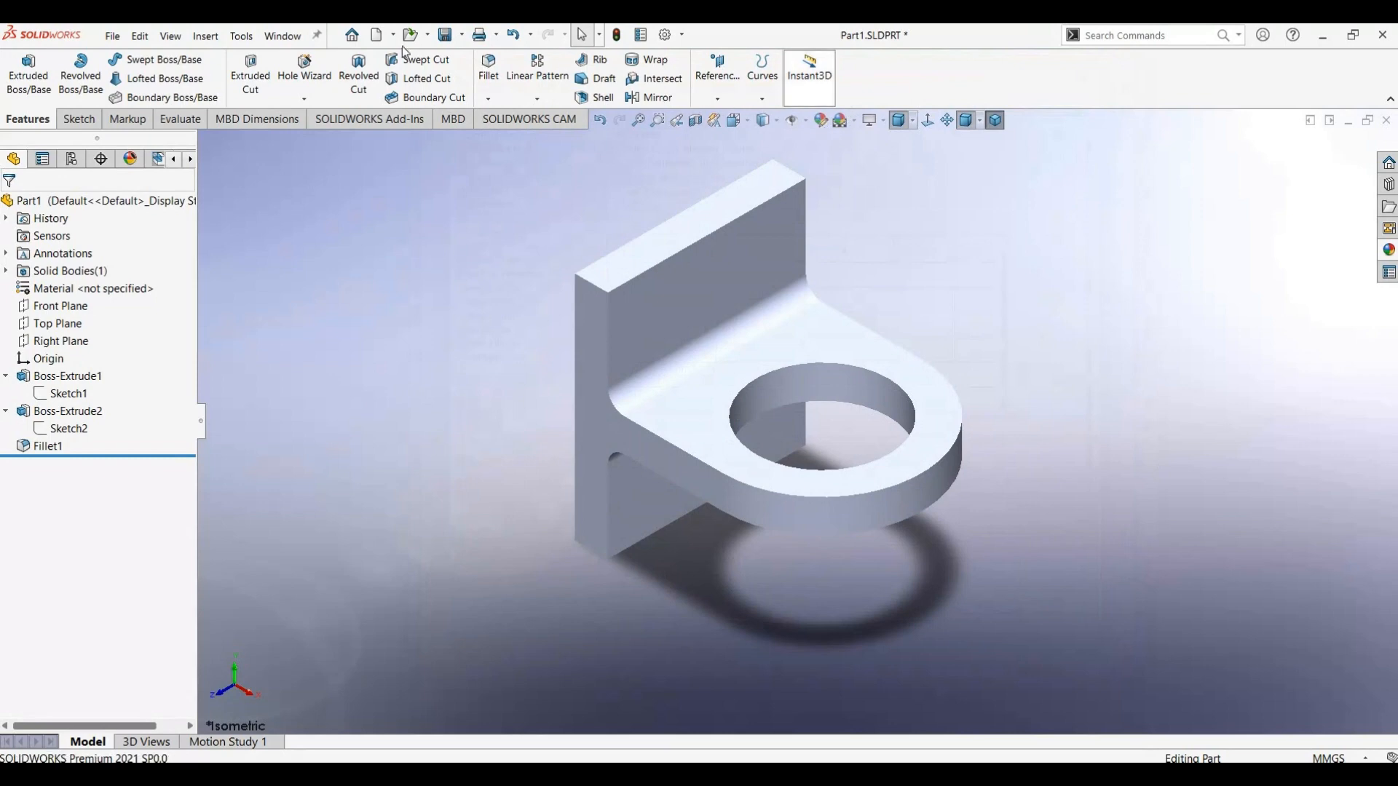
Export the part to the Desktop in IGES format as Part1.IGS.
left_click(461, 35)
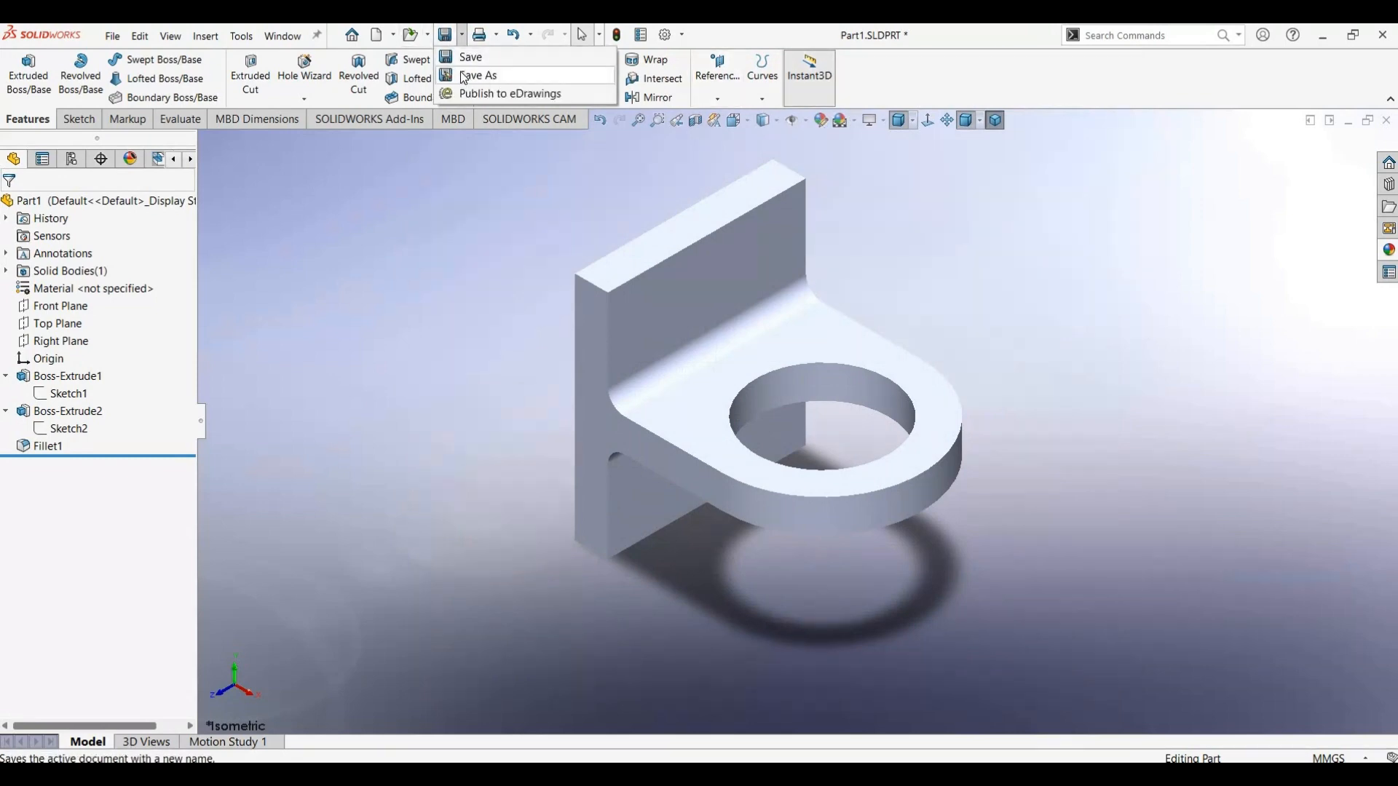
left_click(472, 76)
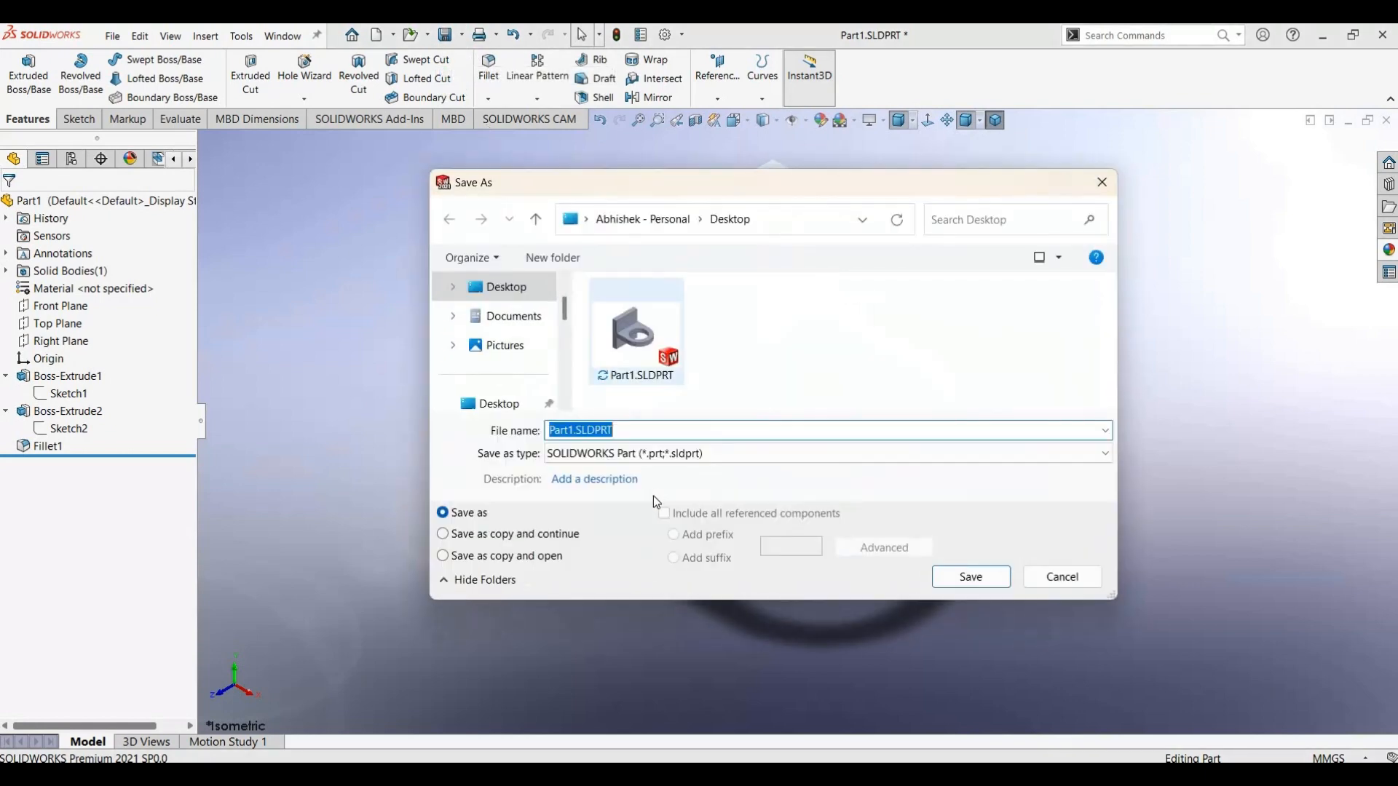
left_click(616, 456)
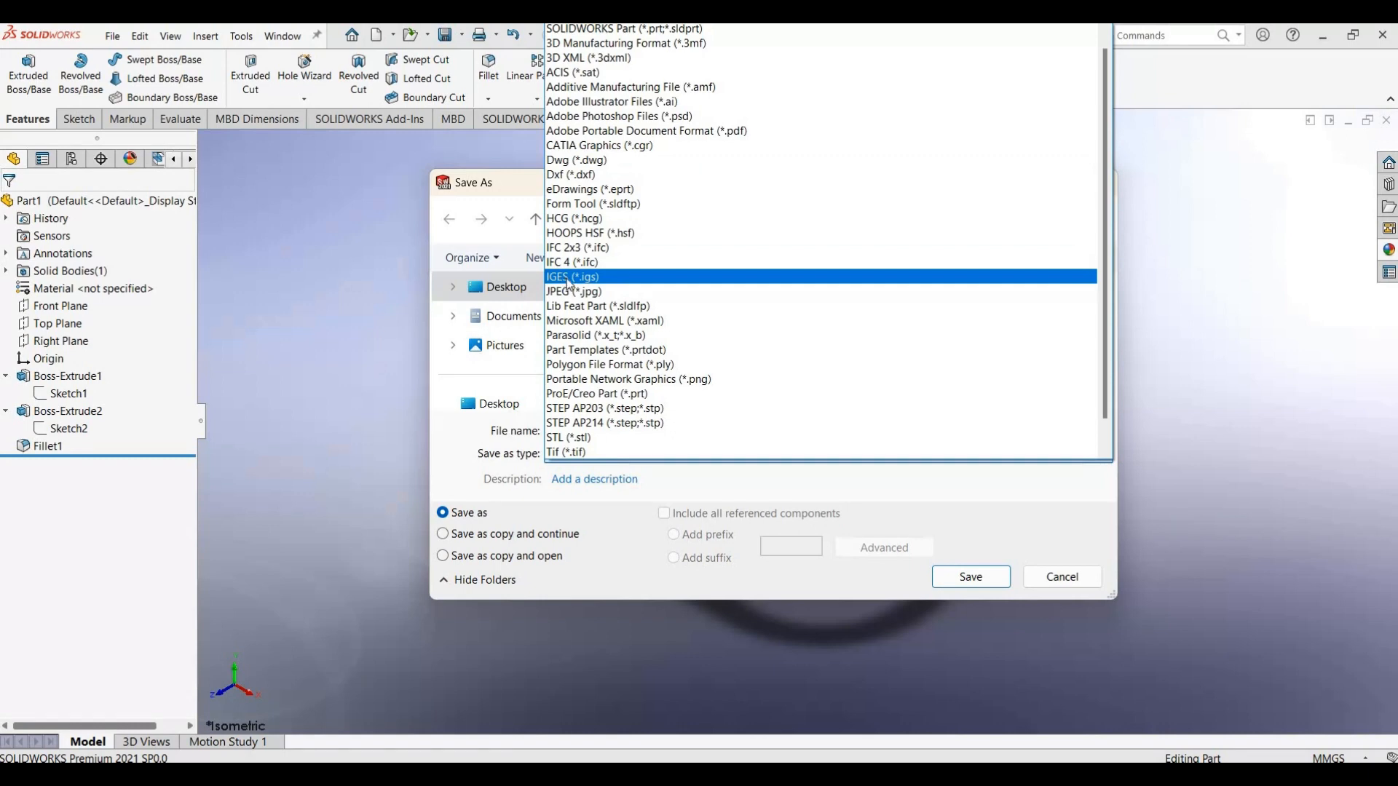
left_click(570, 280)
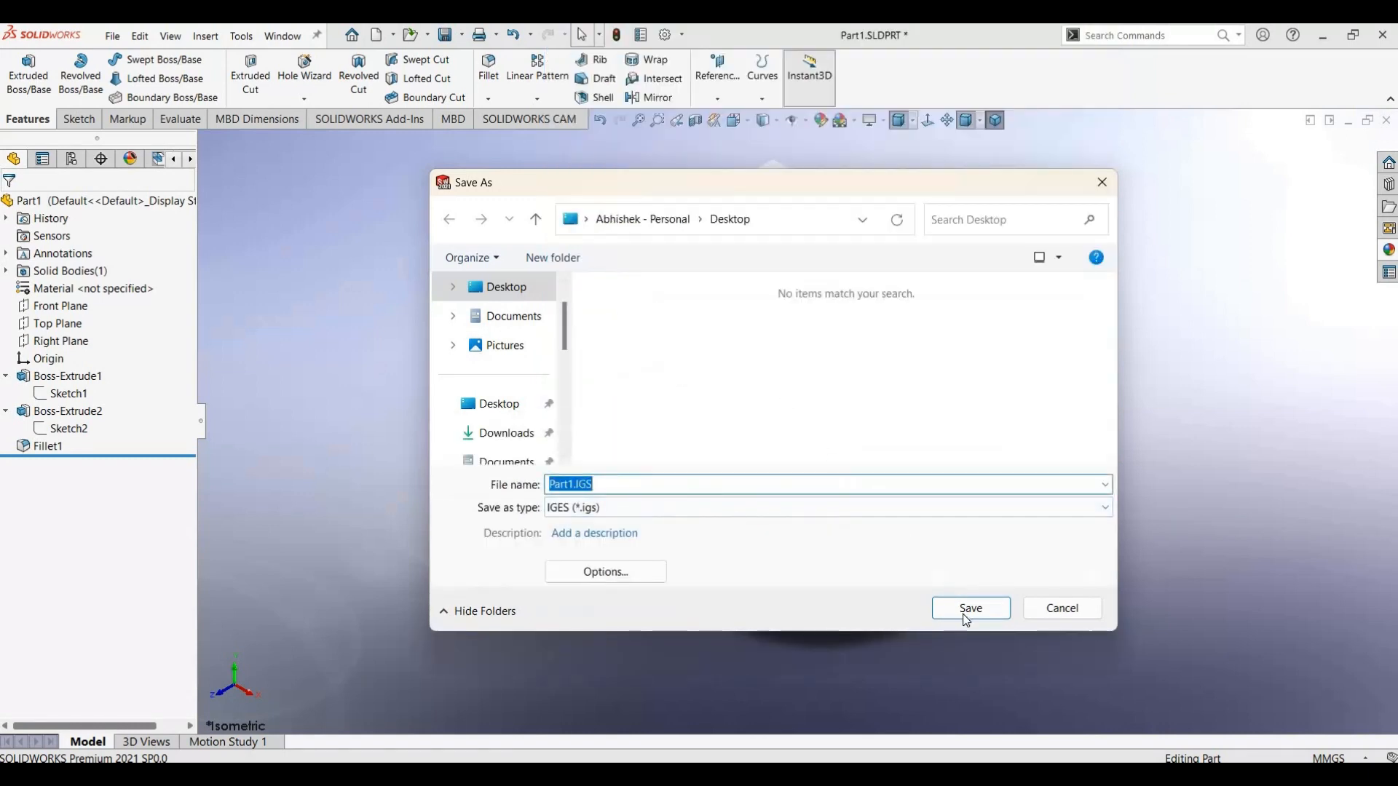
left_click(967, 618)
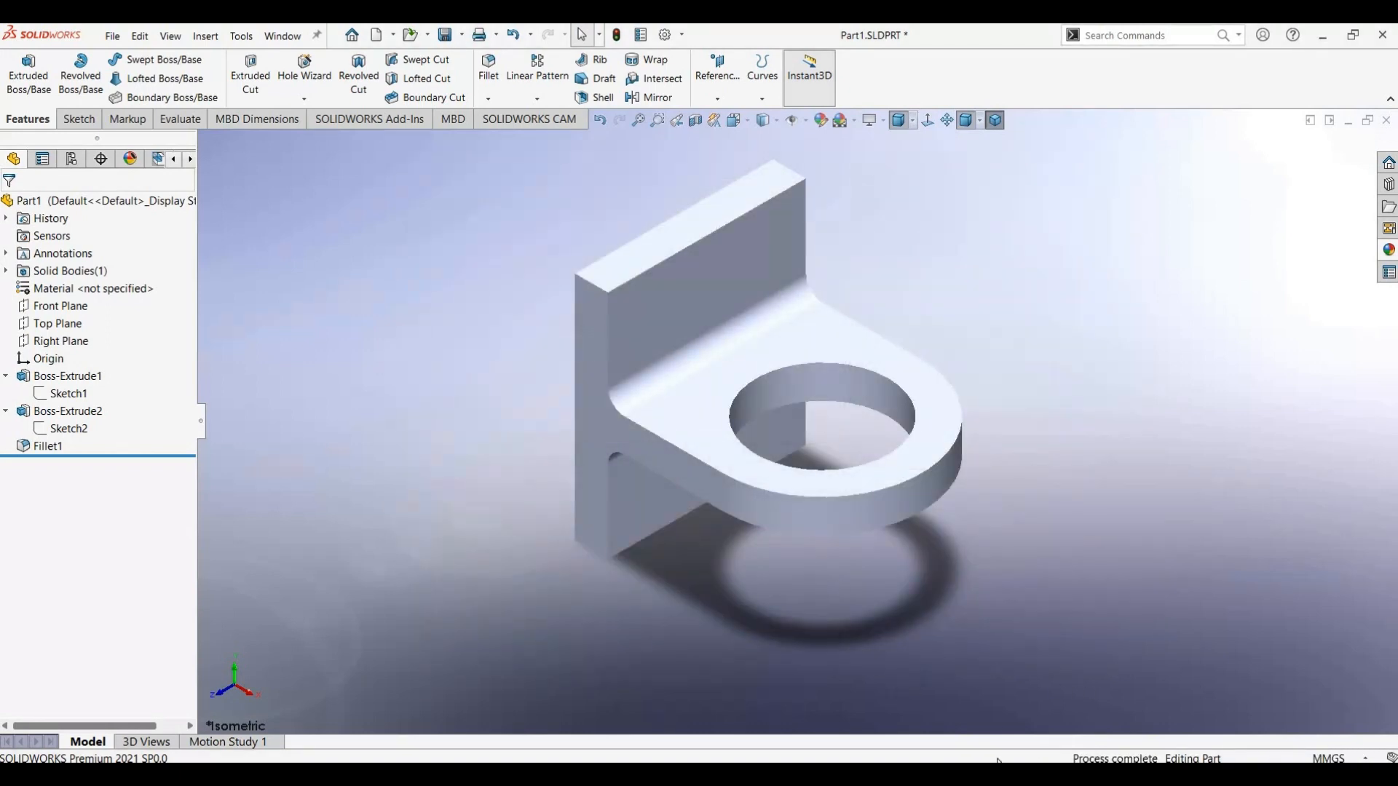
Switch to Ansys Workbench and add a Steady-State Thermal analysis system to the project schematic.
mouse_move(1000, 775)
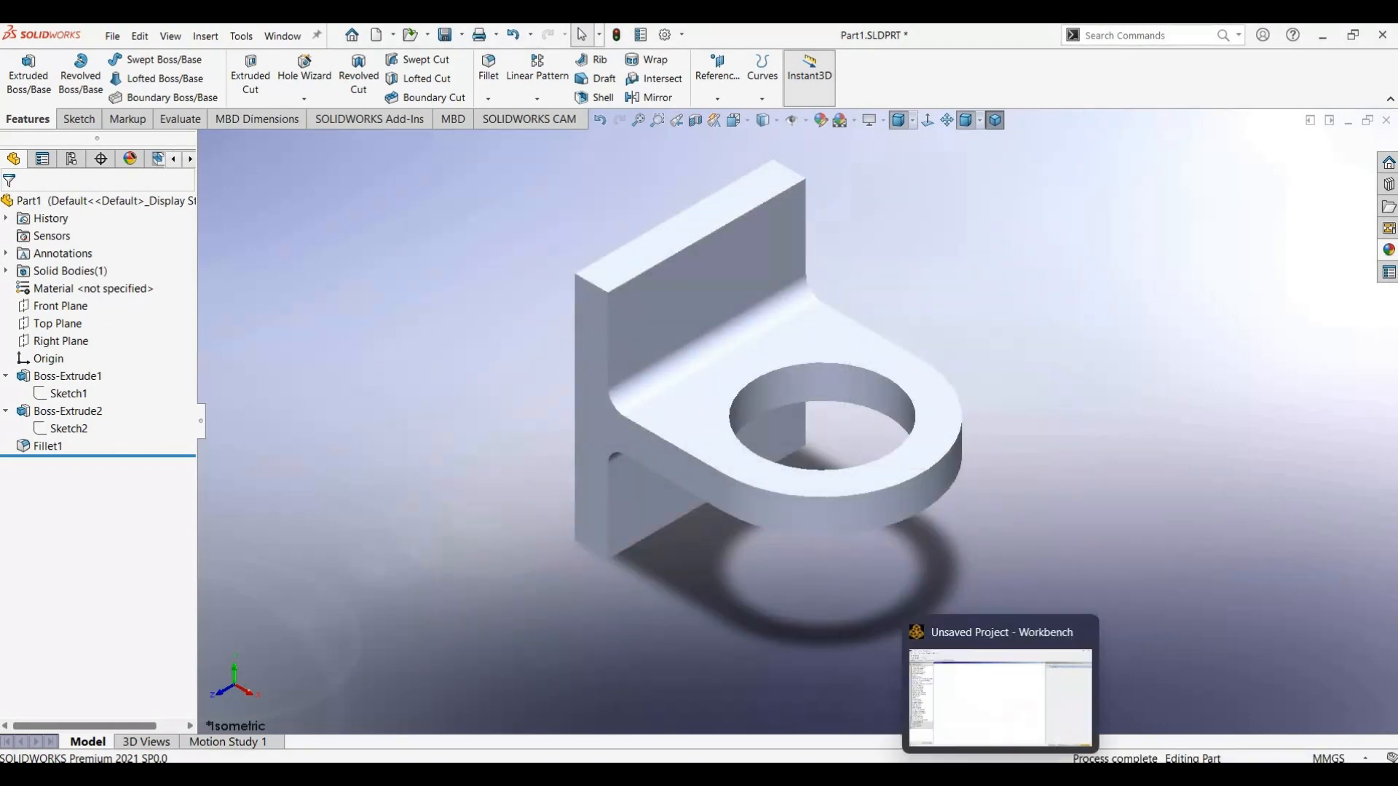
key("alt+Tab")
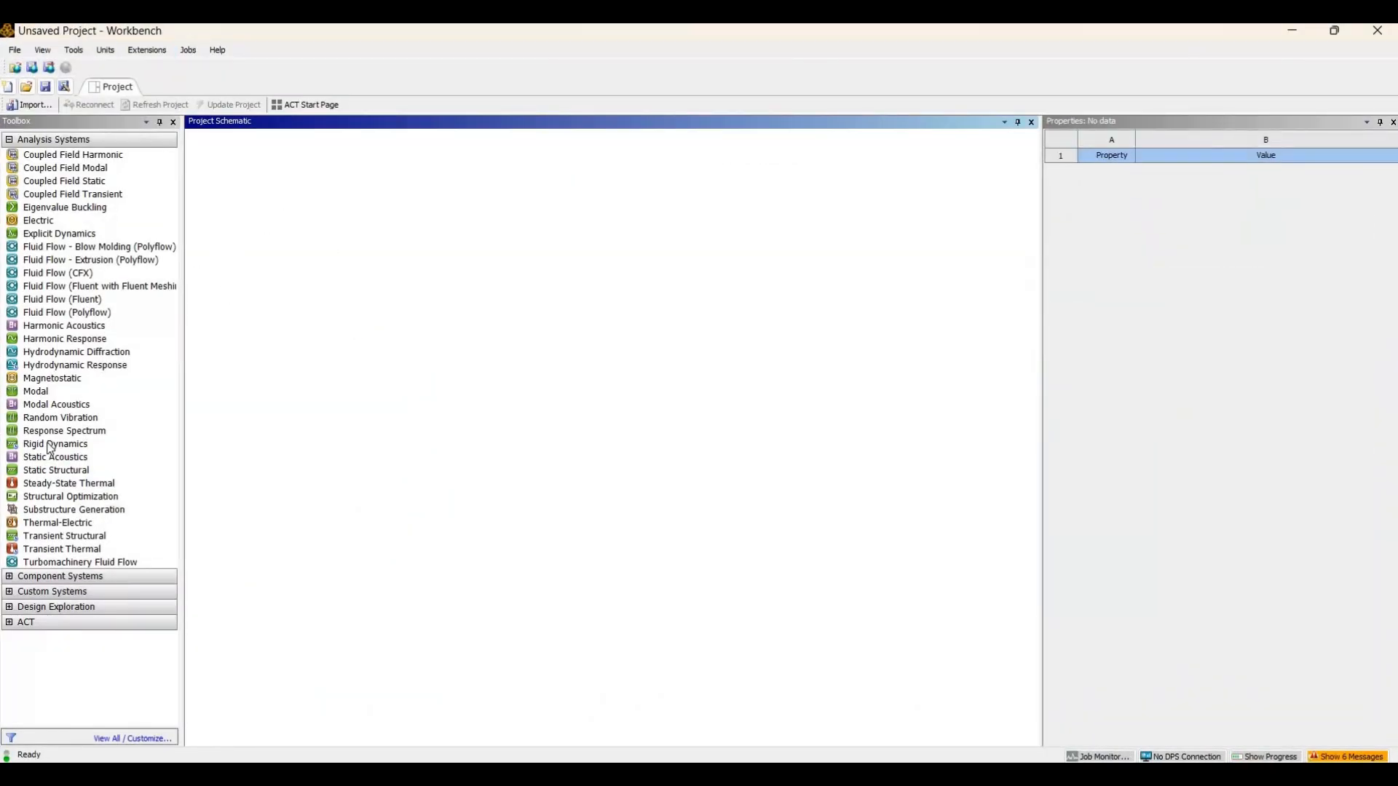
left_click(101, 499)
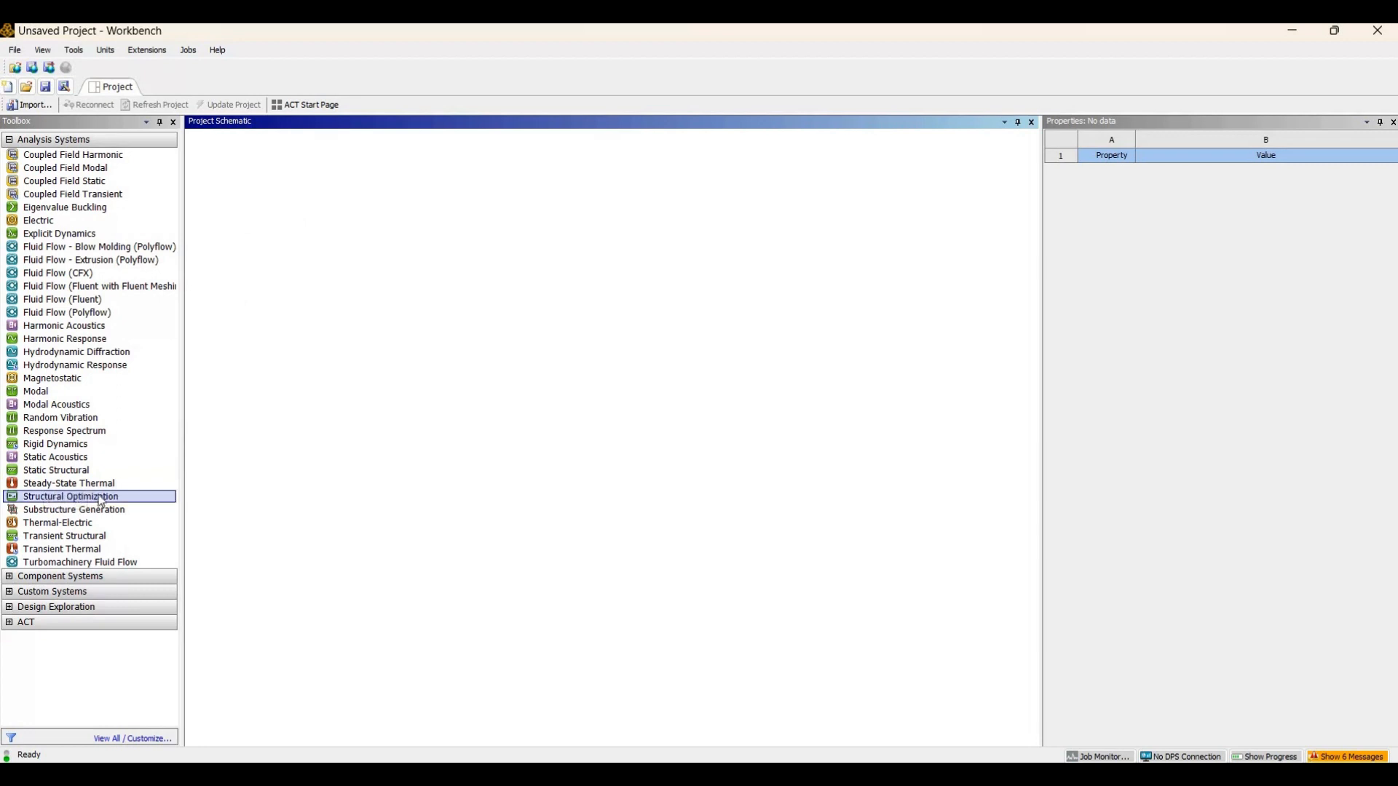
left_click_drag(109, 484, 299, 185)
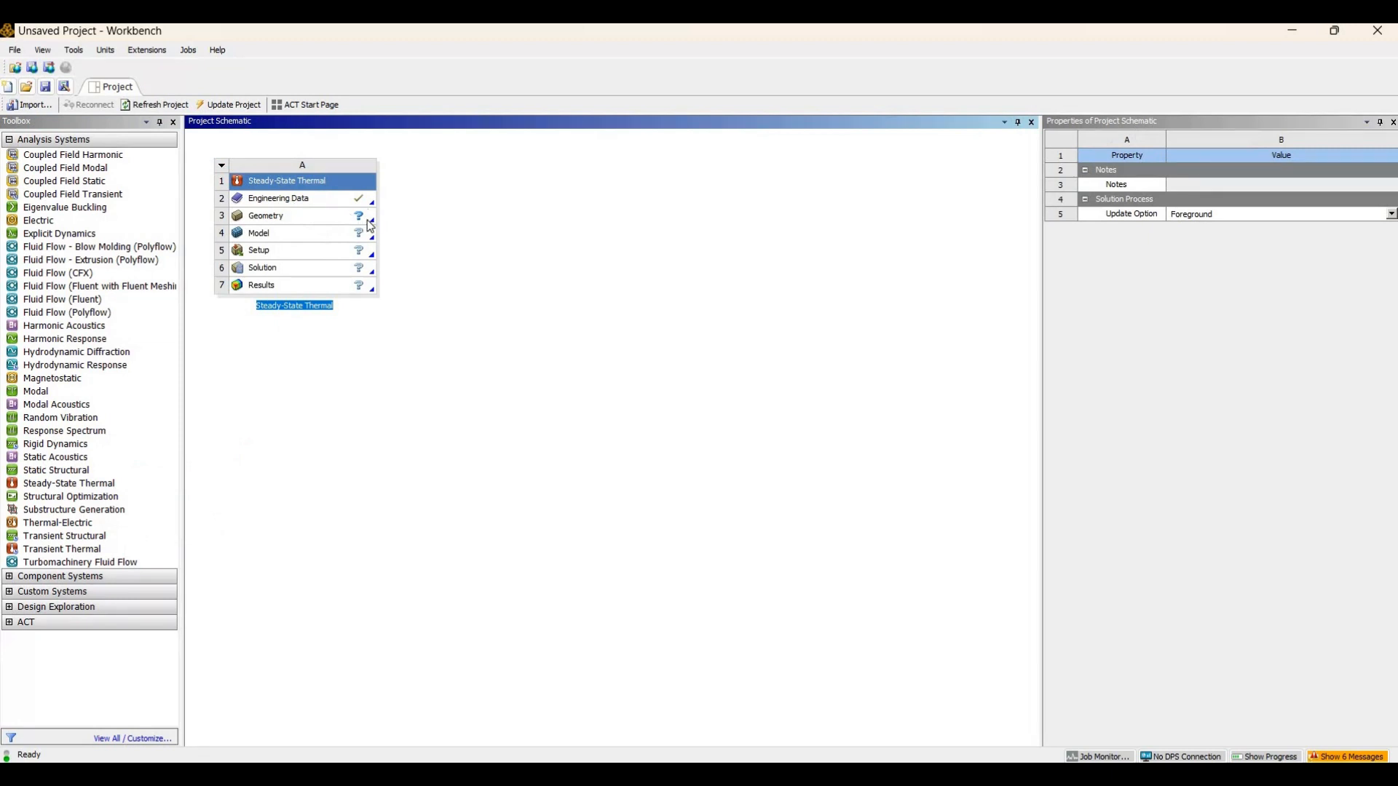
Import Part1.IGS from the Desktop as the geometry of the Steady-State Thermal system.
left_click(370, 226)
right_click(367, 221)
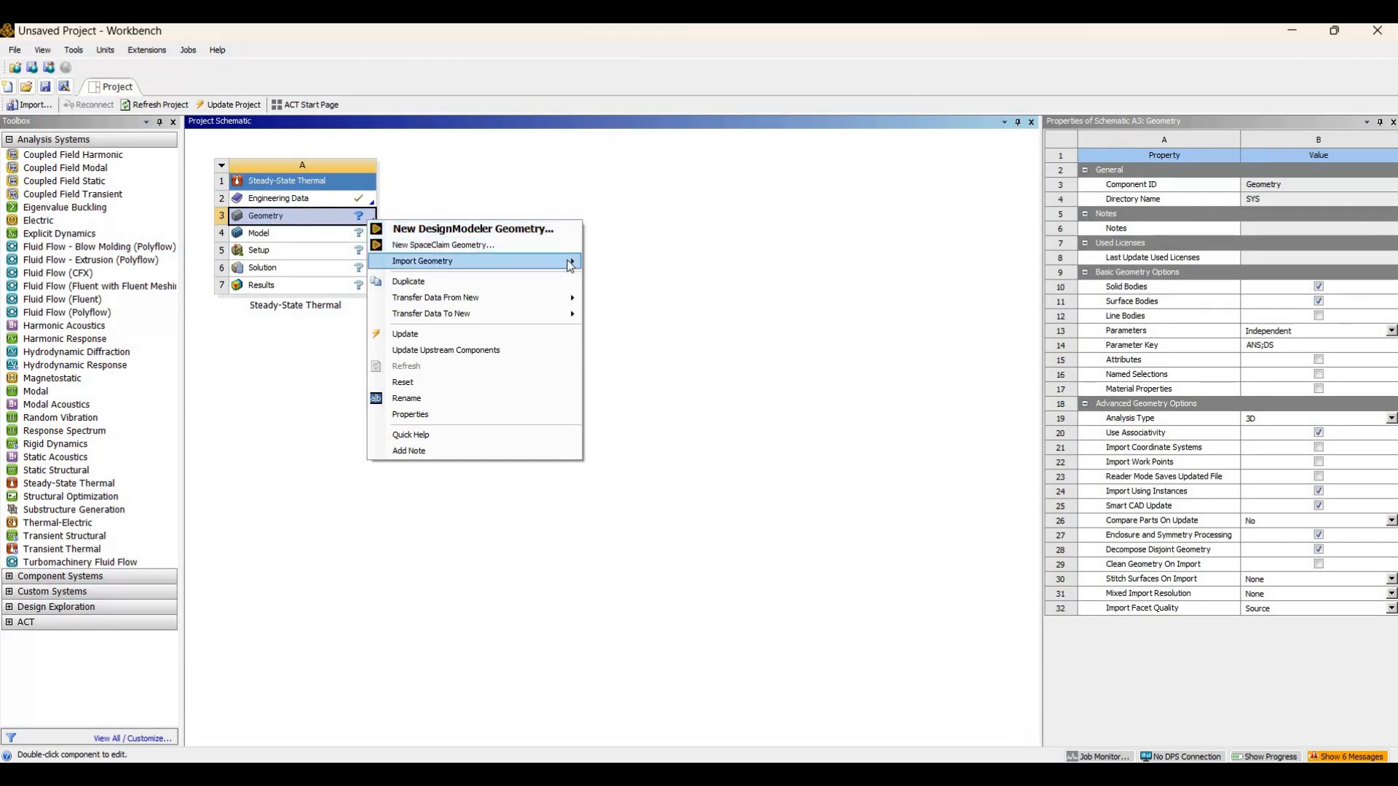
mouse_move(571, 265)
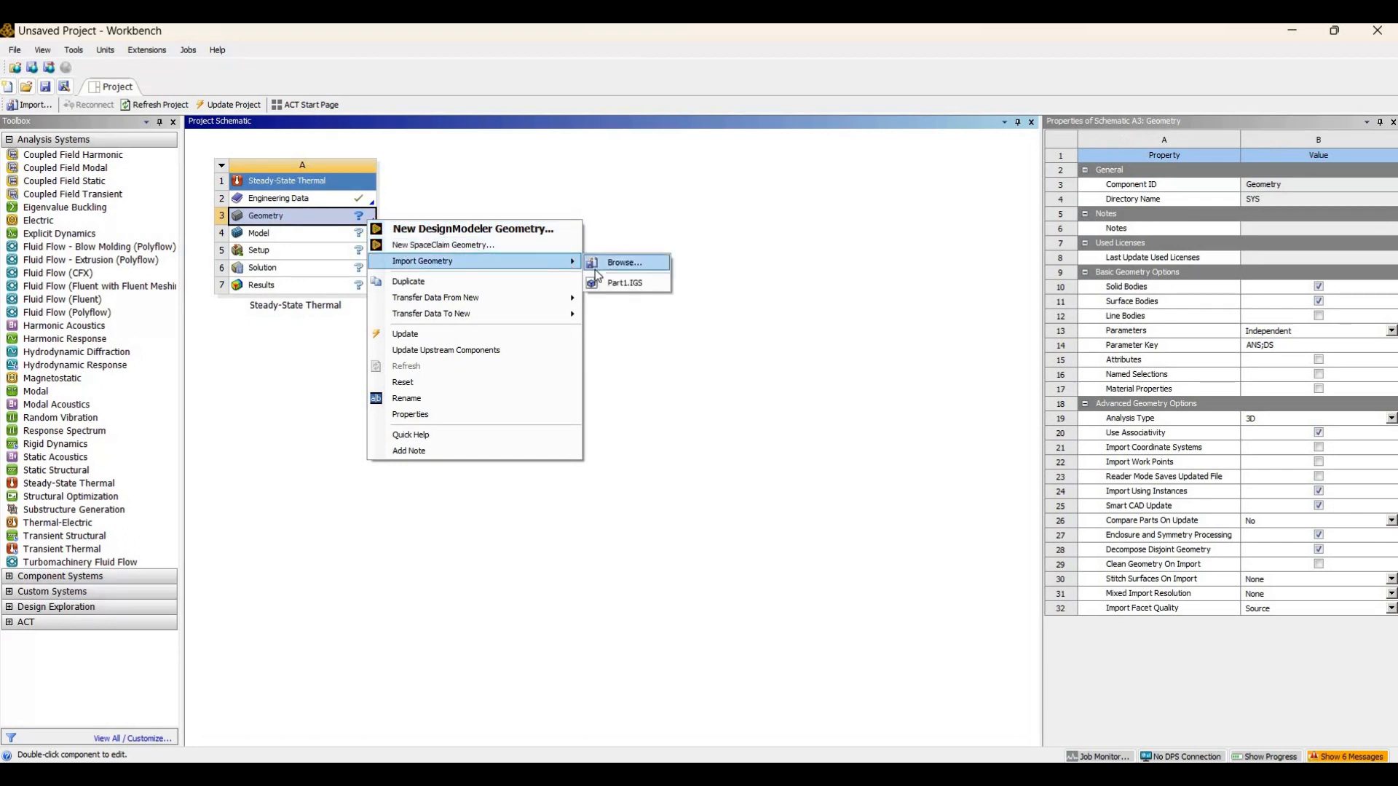
left_click(598, 265)
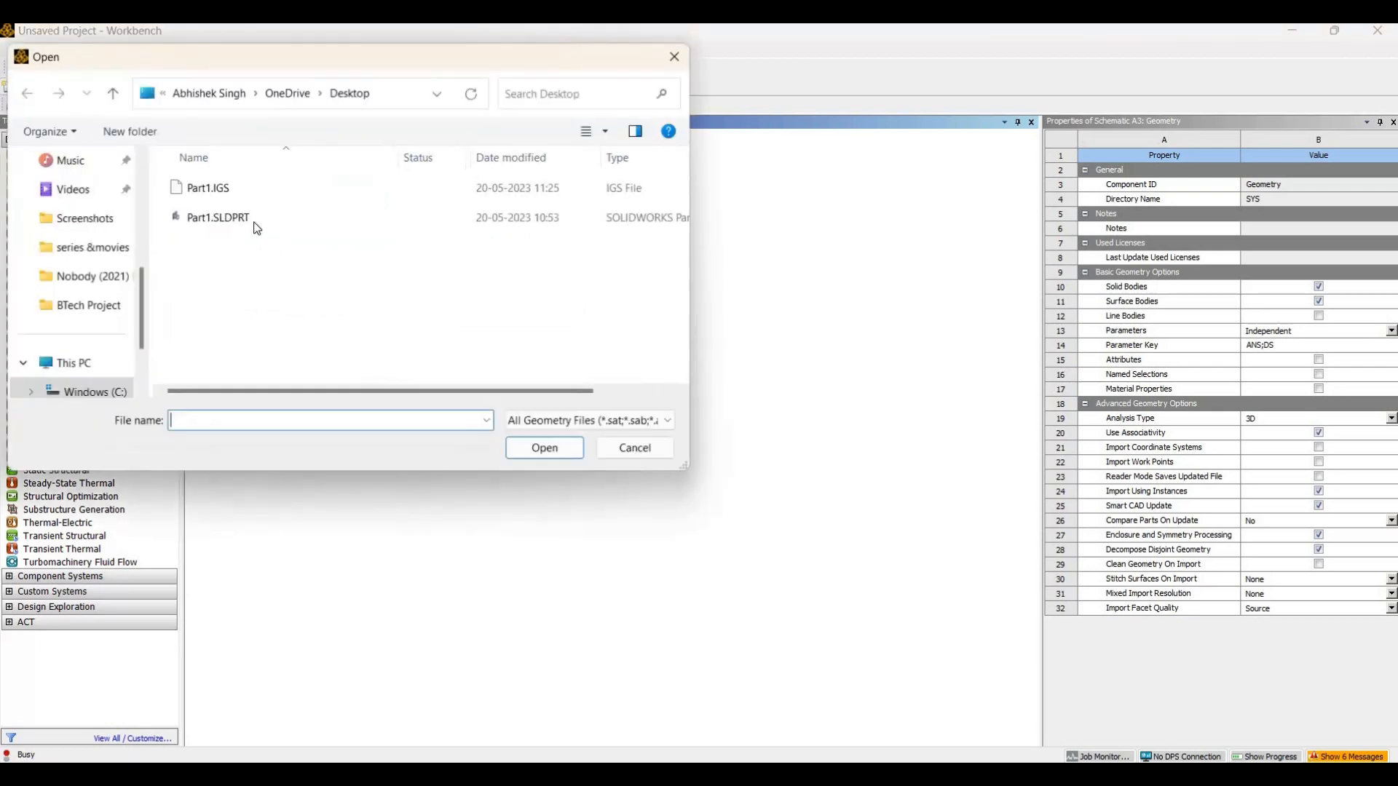
left_click(219, 191)
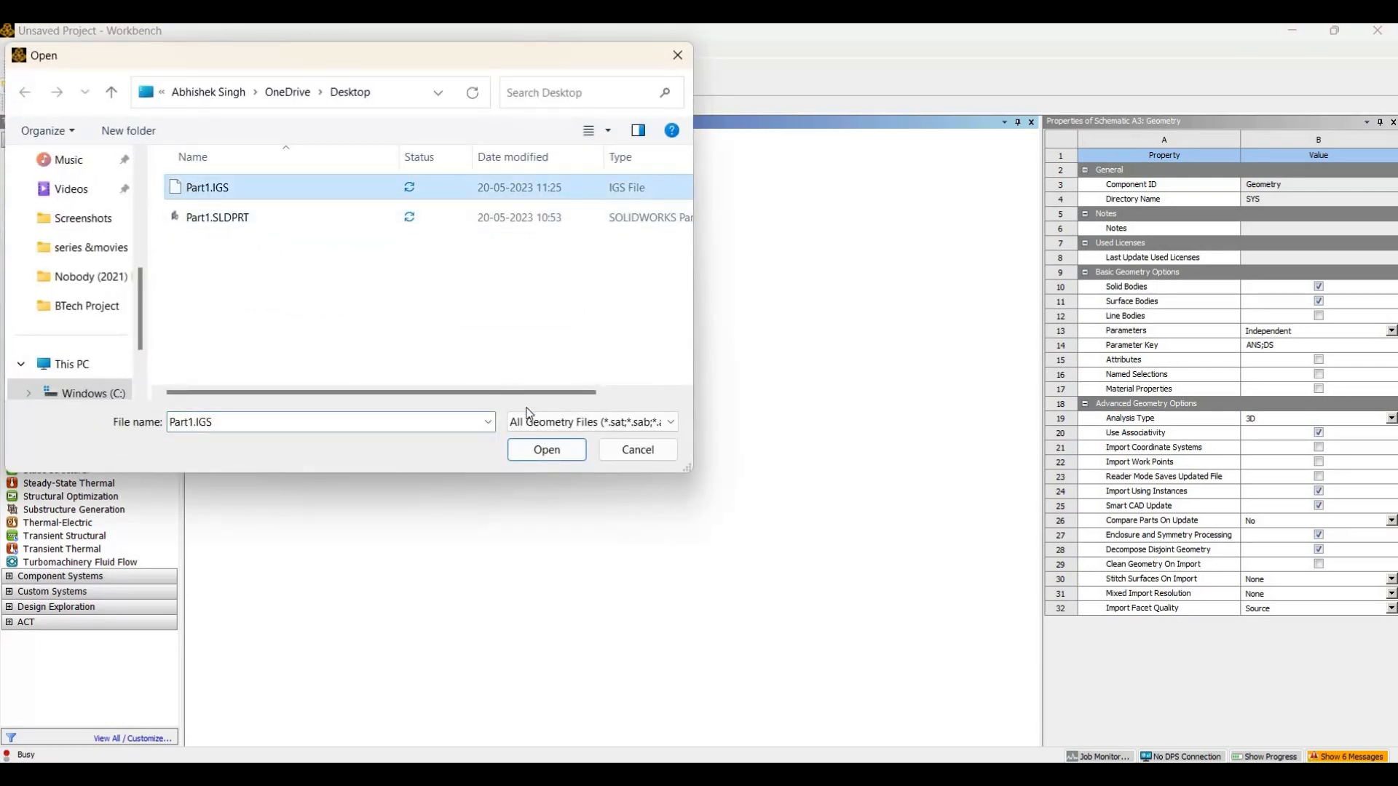
left_click(540, 452)
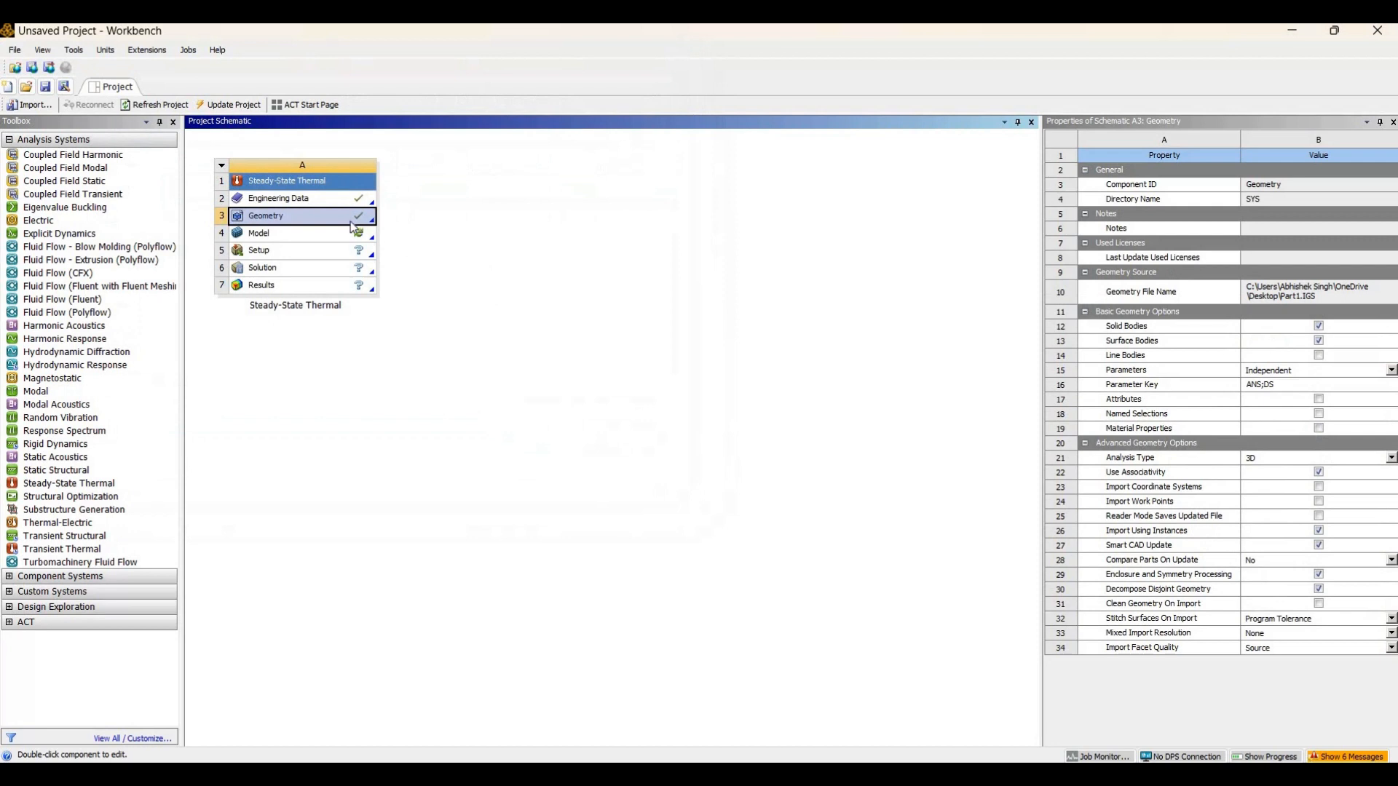
Open the imported geometry for editing in DesignModeler and maximize its window.
right_click(276, 225)
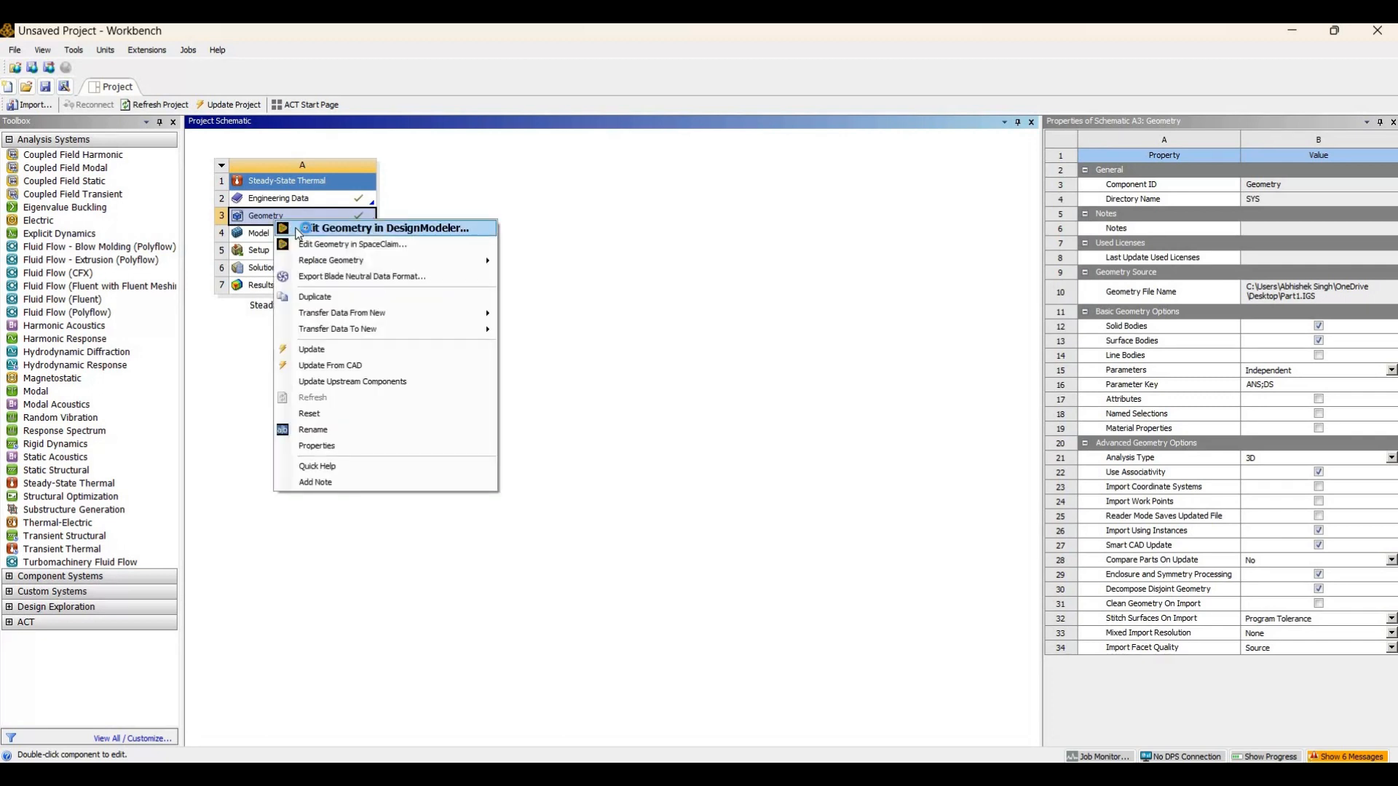
left_click(298, 231)
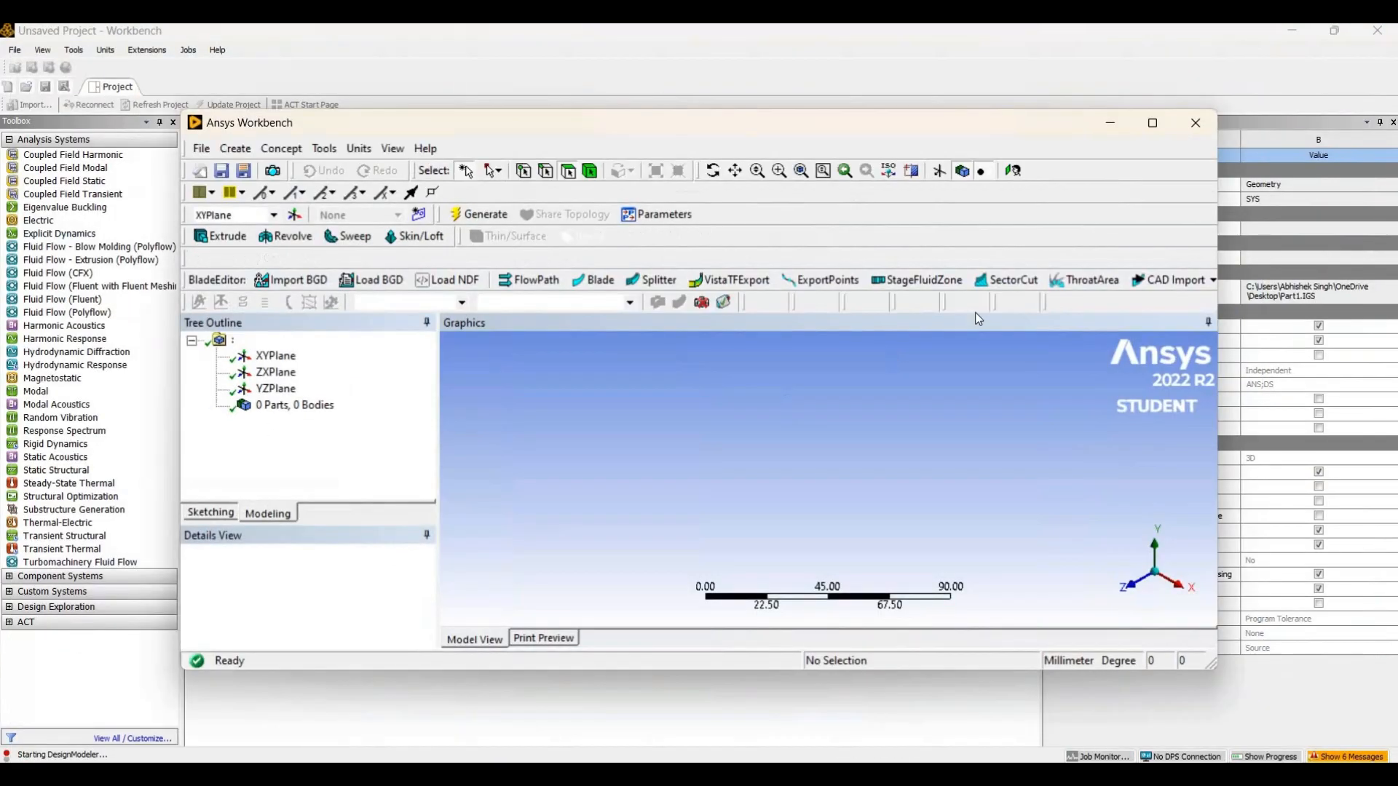
left_click(1153, 123)
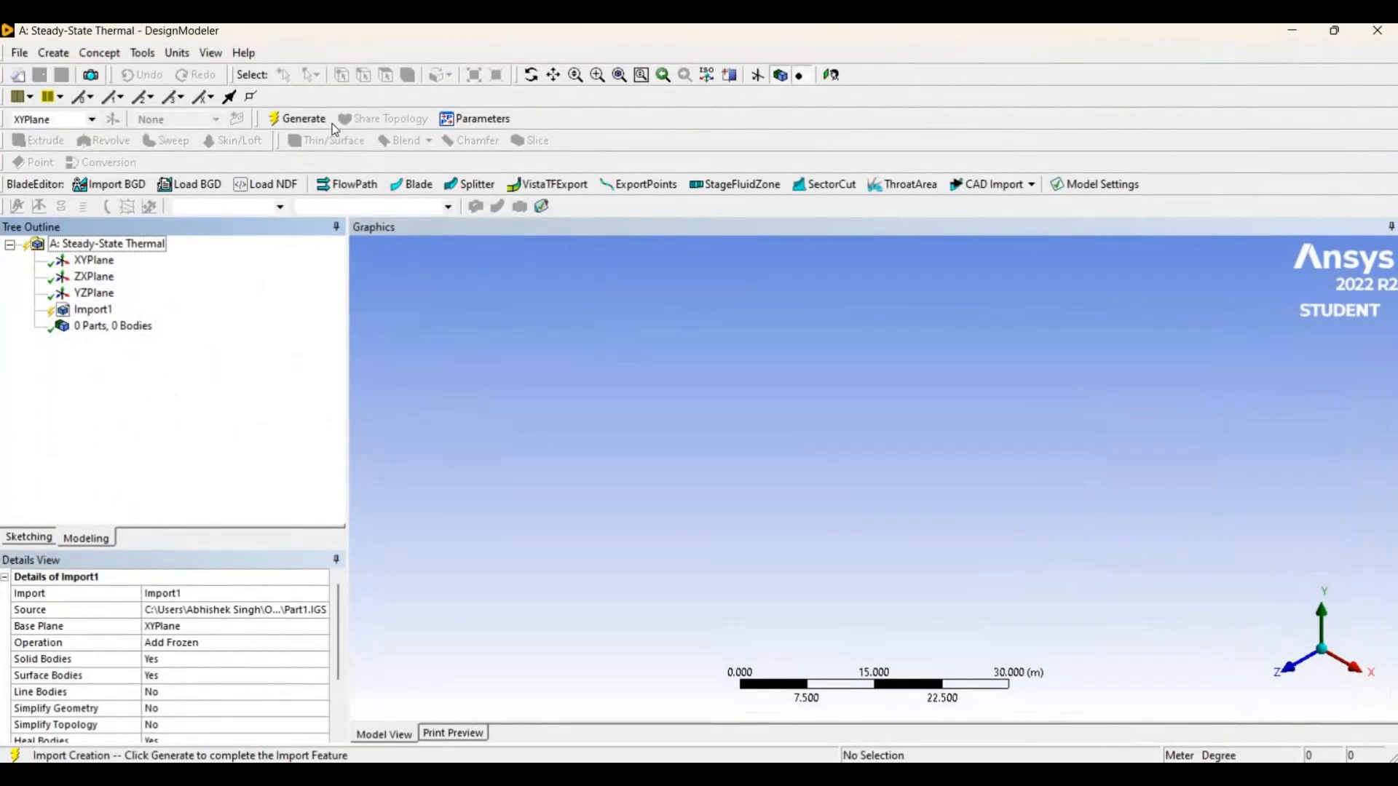
Set the length unit to millimeters, then generate the Import1 feature to load the bracket and inspect it.
left_click(93, 309)
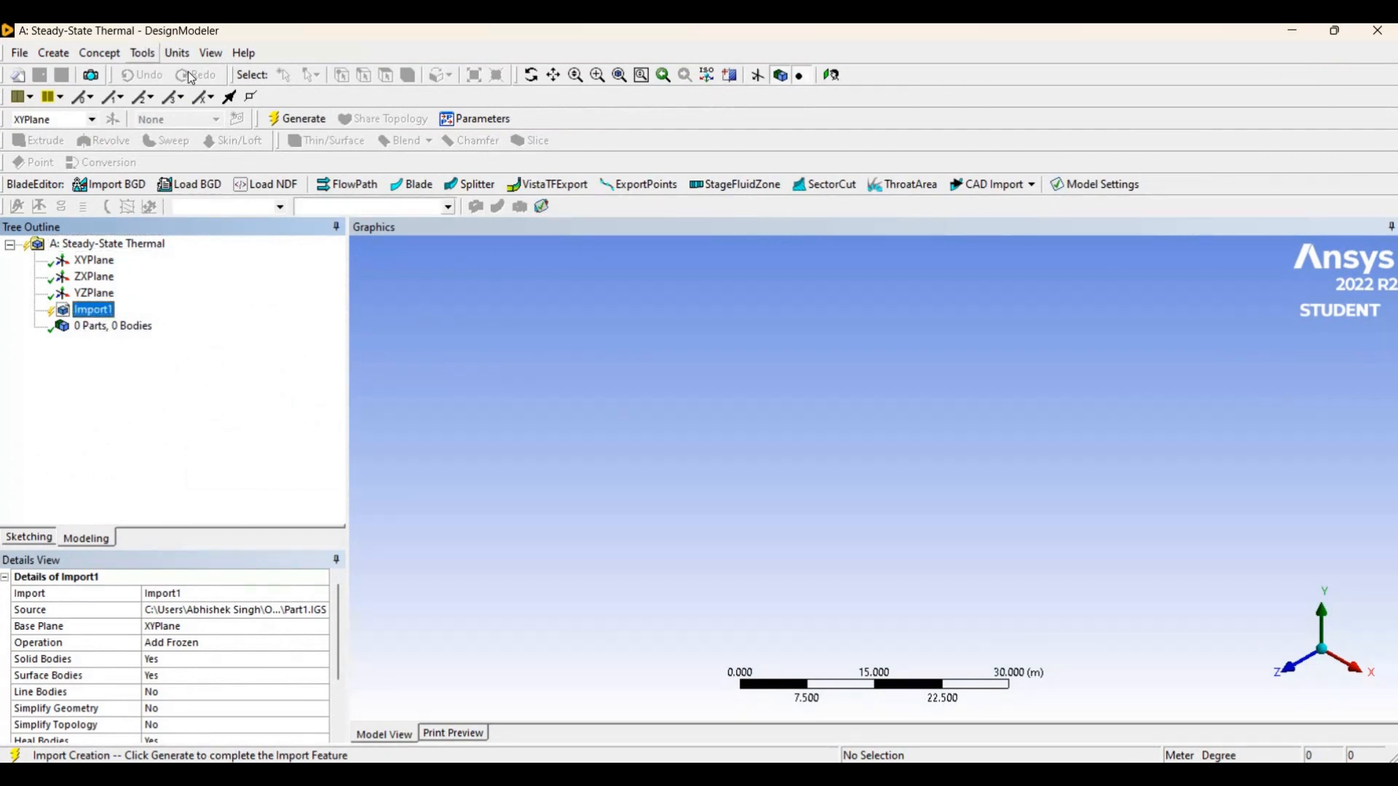
left_click(177, 53)
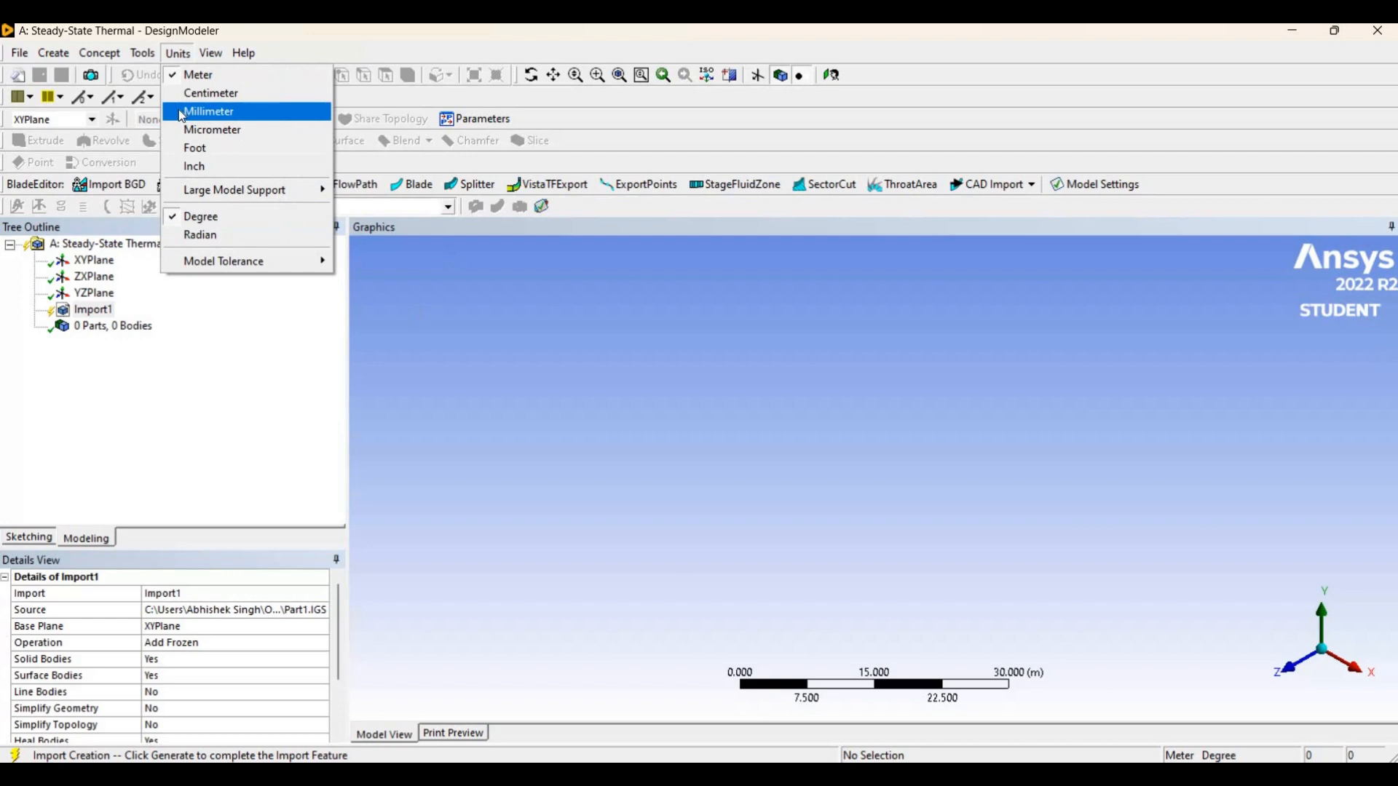
left_click(209, 111)
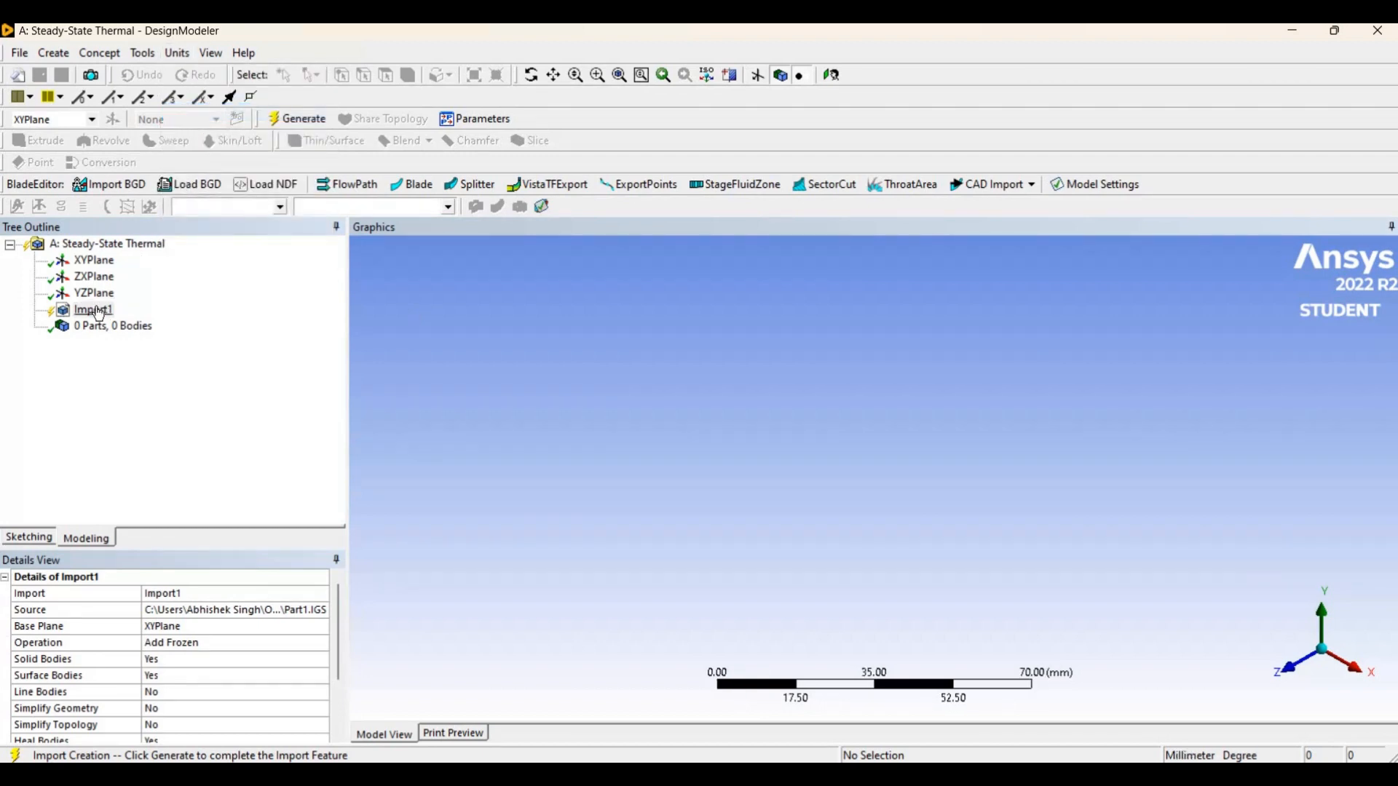
right_click(106, 309)
left_click(138, 333)
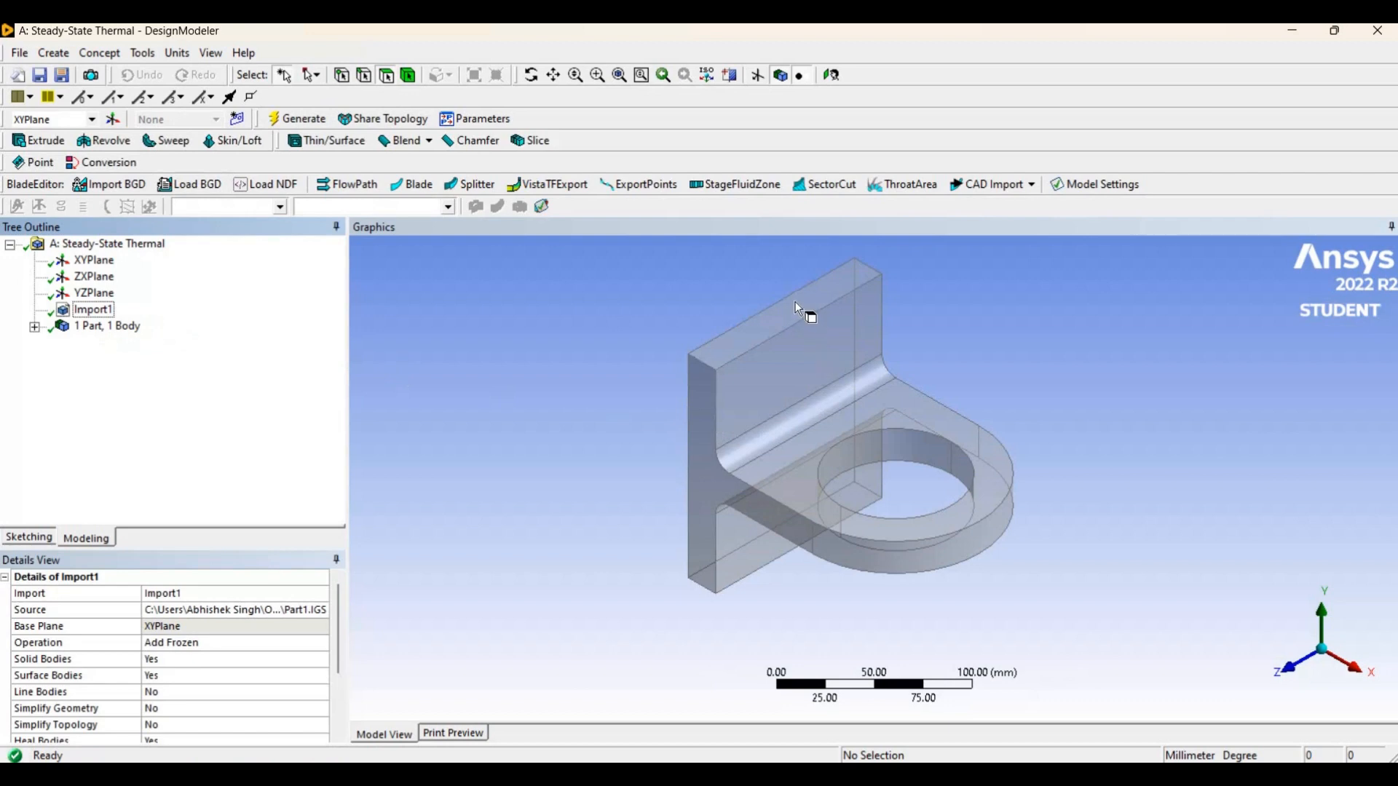
scroll(798, 304, "down", 2)
scroll(845, 322, "up", 3)
scroll(1049, 462, "down", 1)
middle_click_drag(1011, 431, 838, 409)
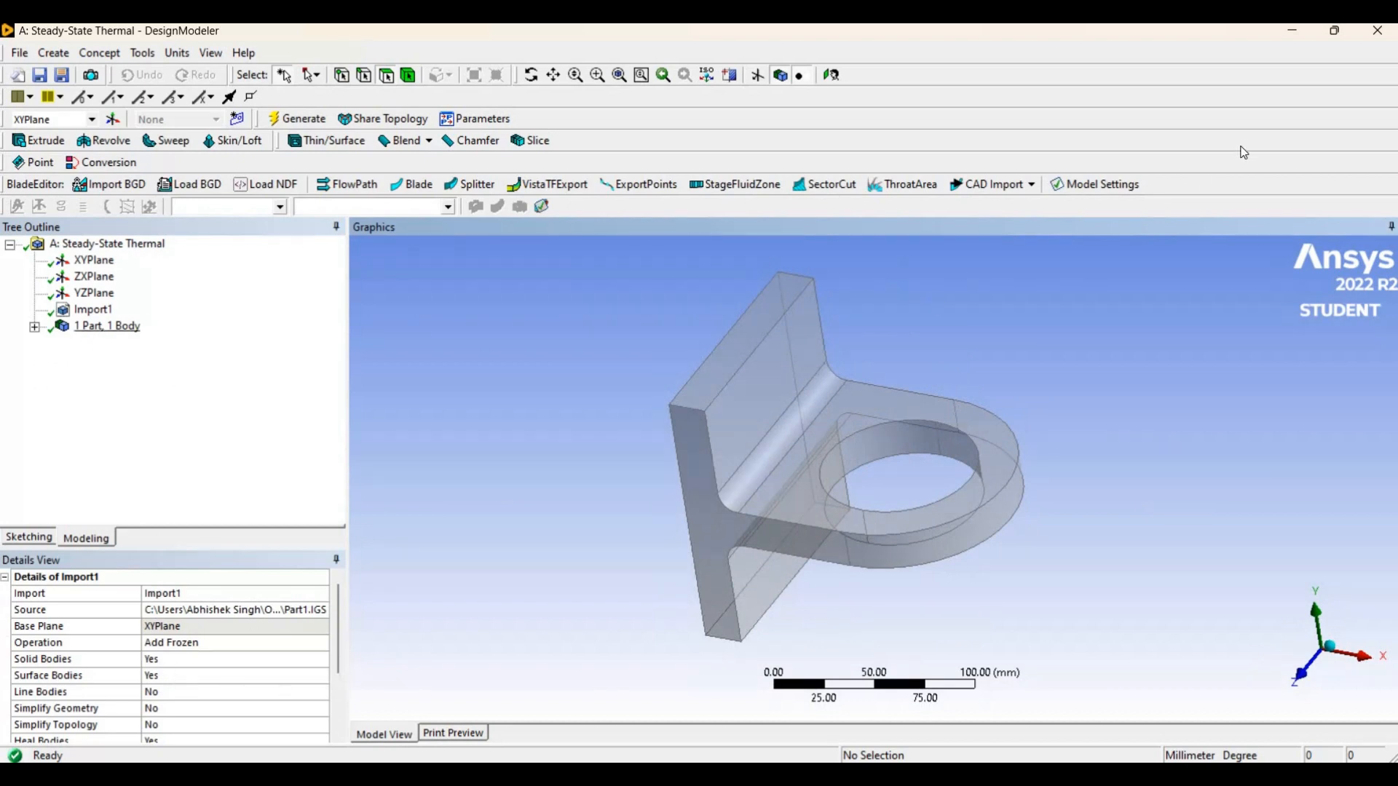
Return to the Workbench project and open the Steady-State Thermal system's Model for editing in Mechanical.
left_click(1293, 31)
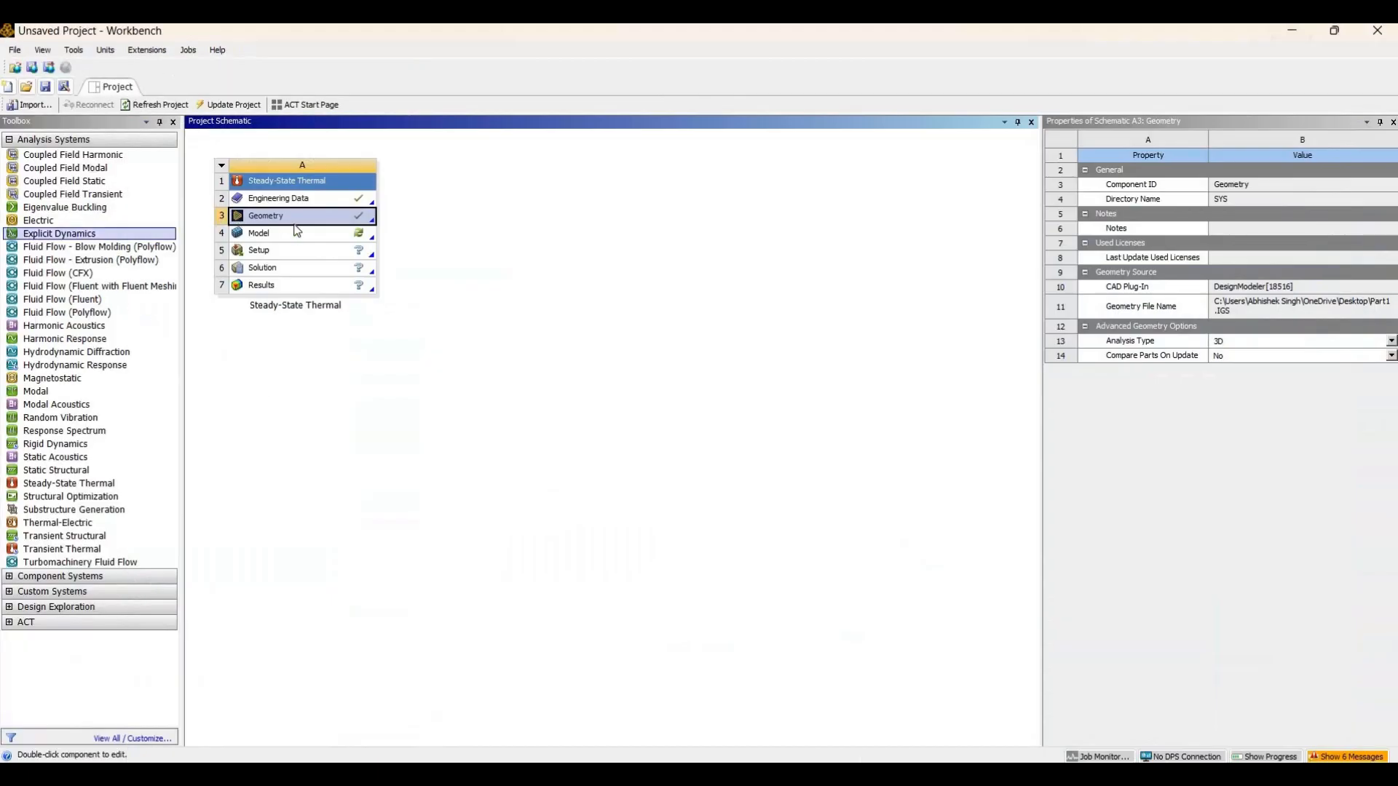
left_click(291, 238)
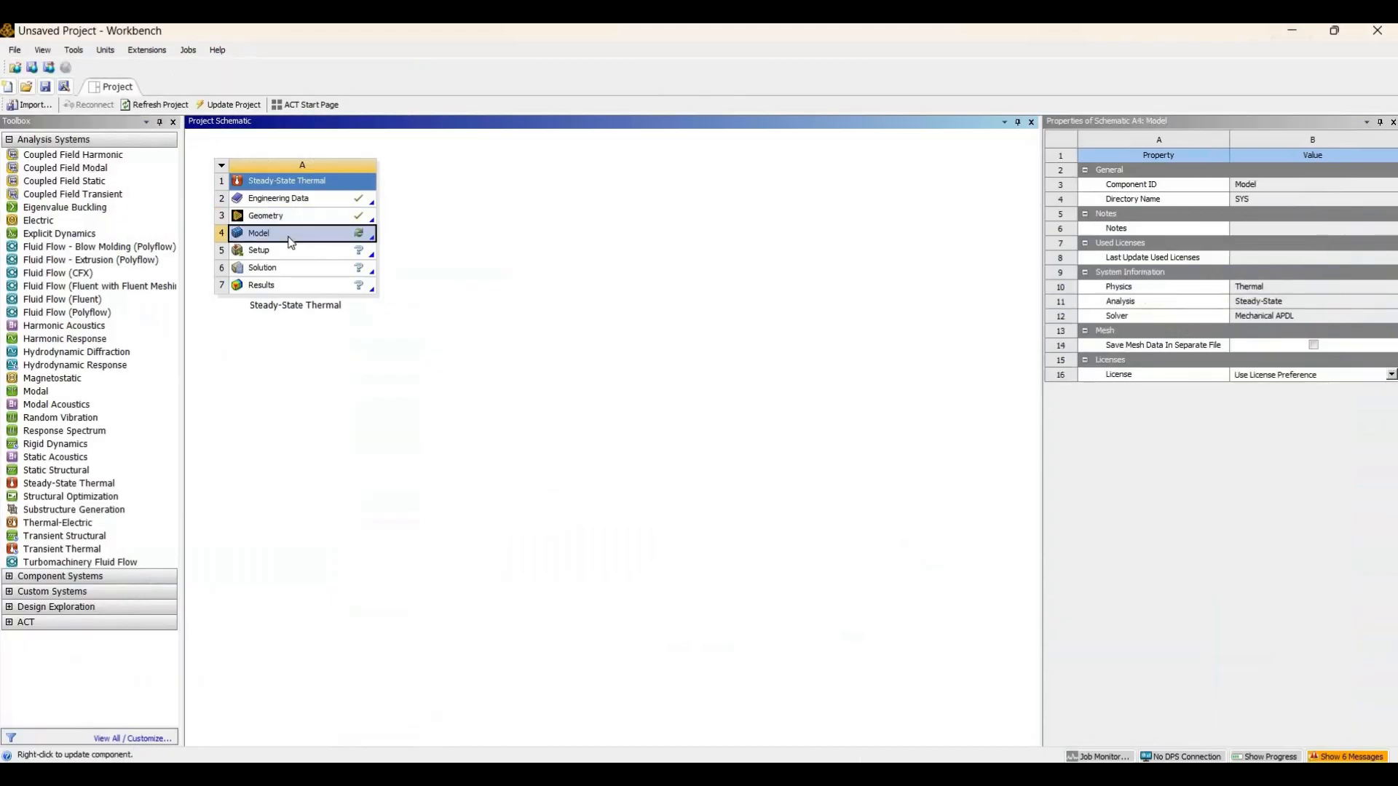
right_click(290, 239)
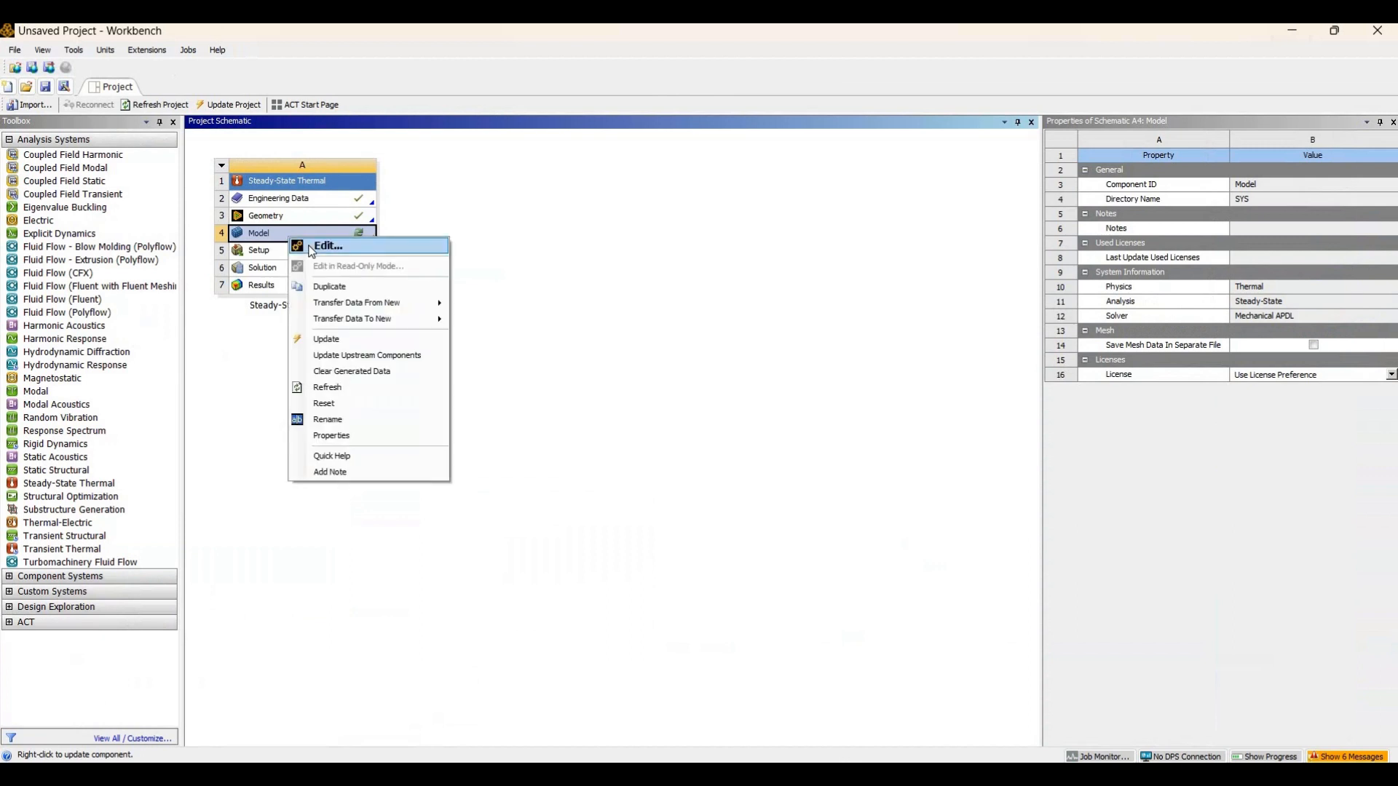
left_click(326, 247)
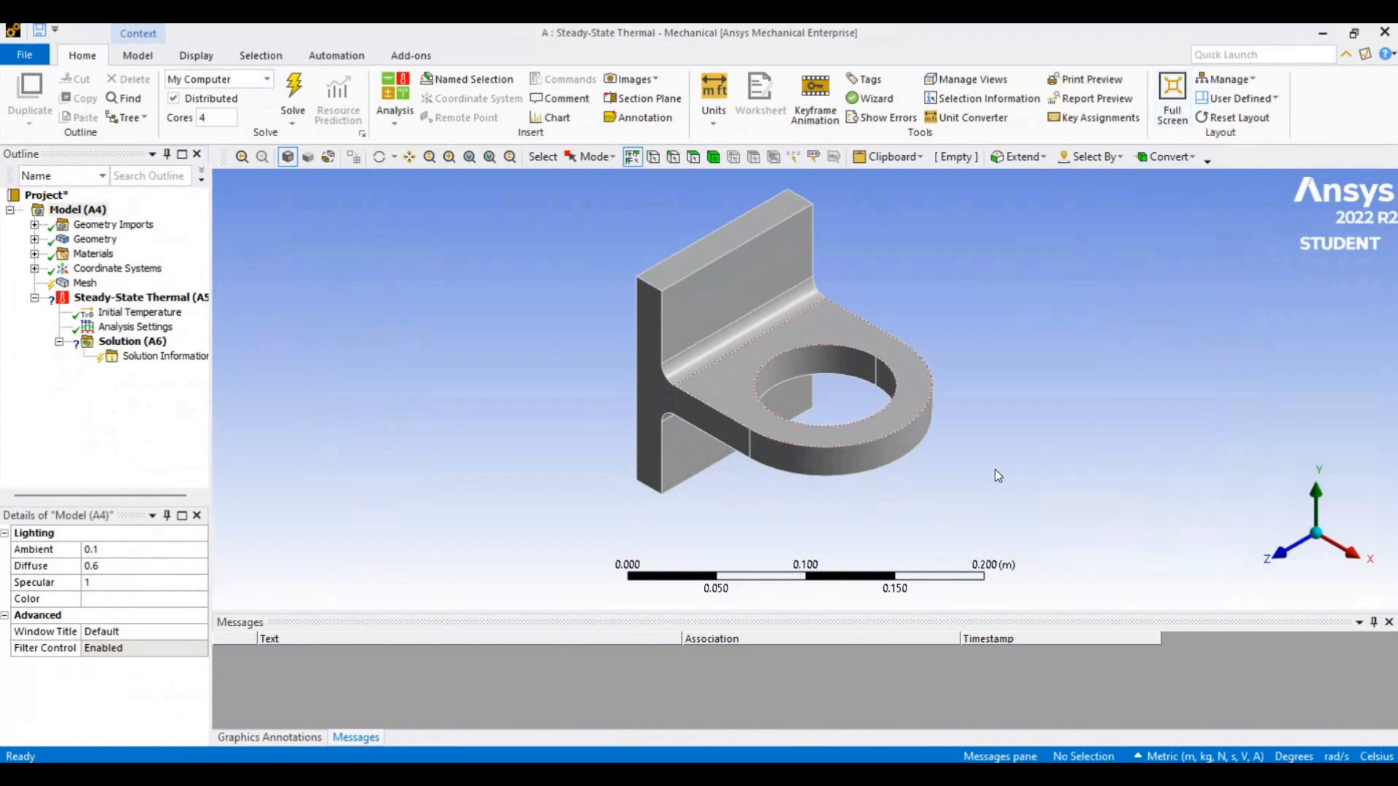
Examine the geometry import and the details of the solid body under Geometry, including its material assignment.
middle_click_drag(1055, 431, 961, 466)
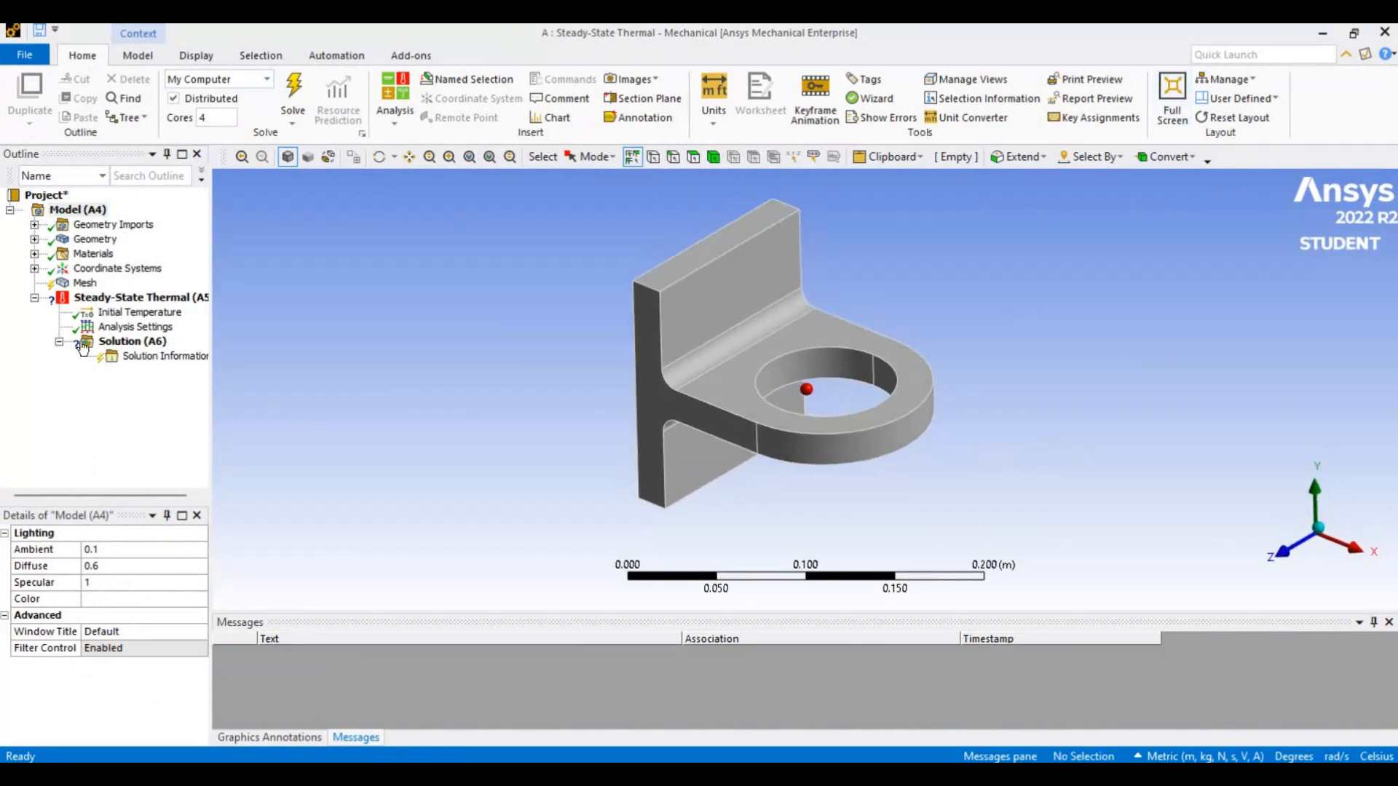
left_click(35, 225)
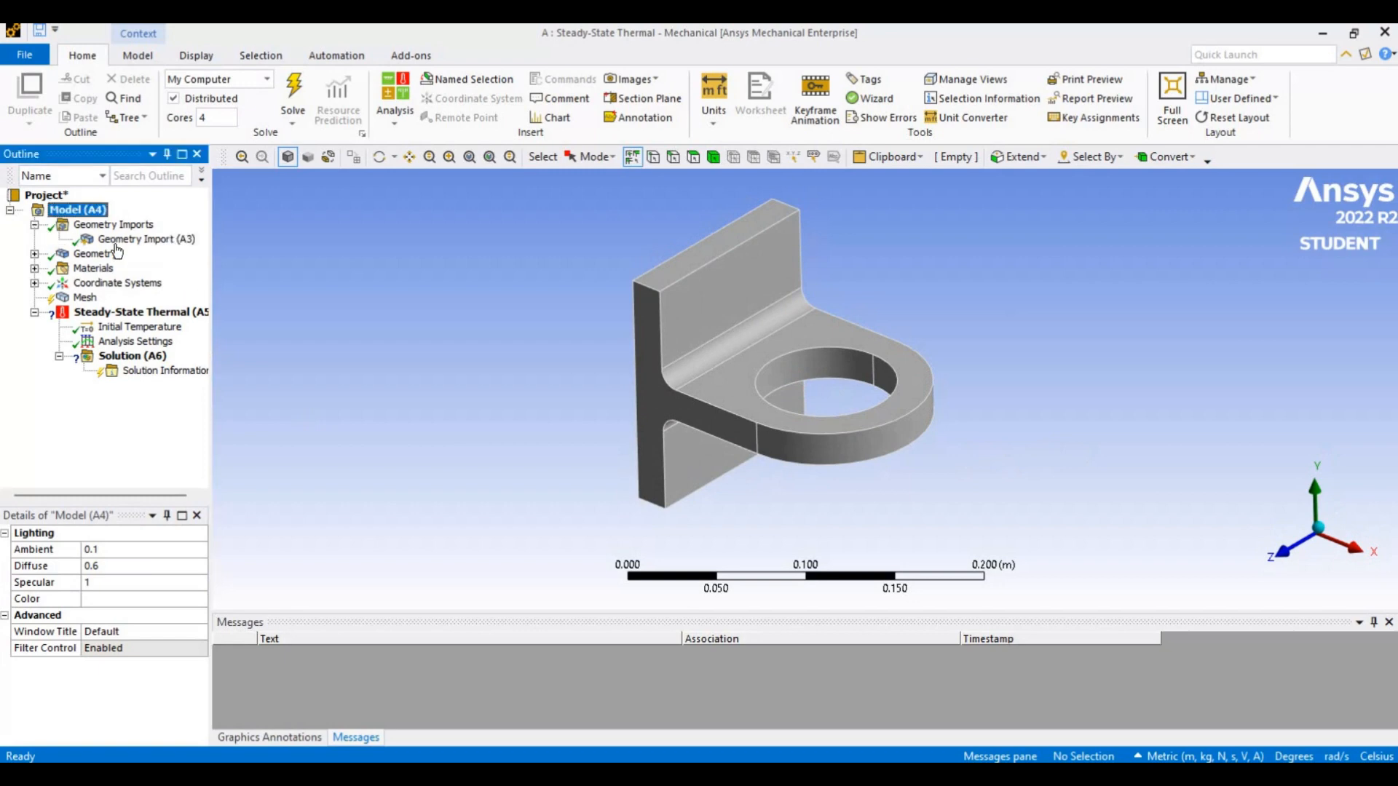
left_click(118, 240)
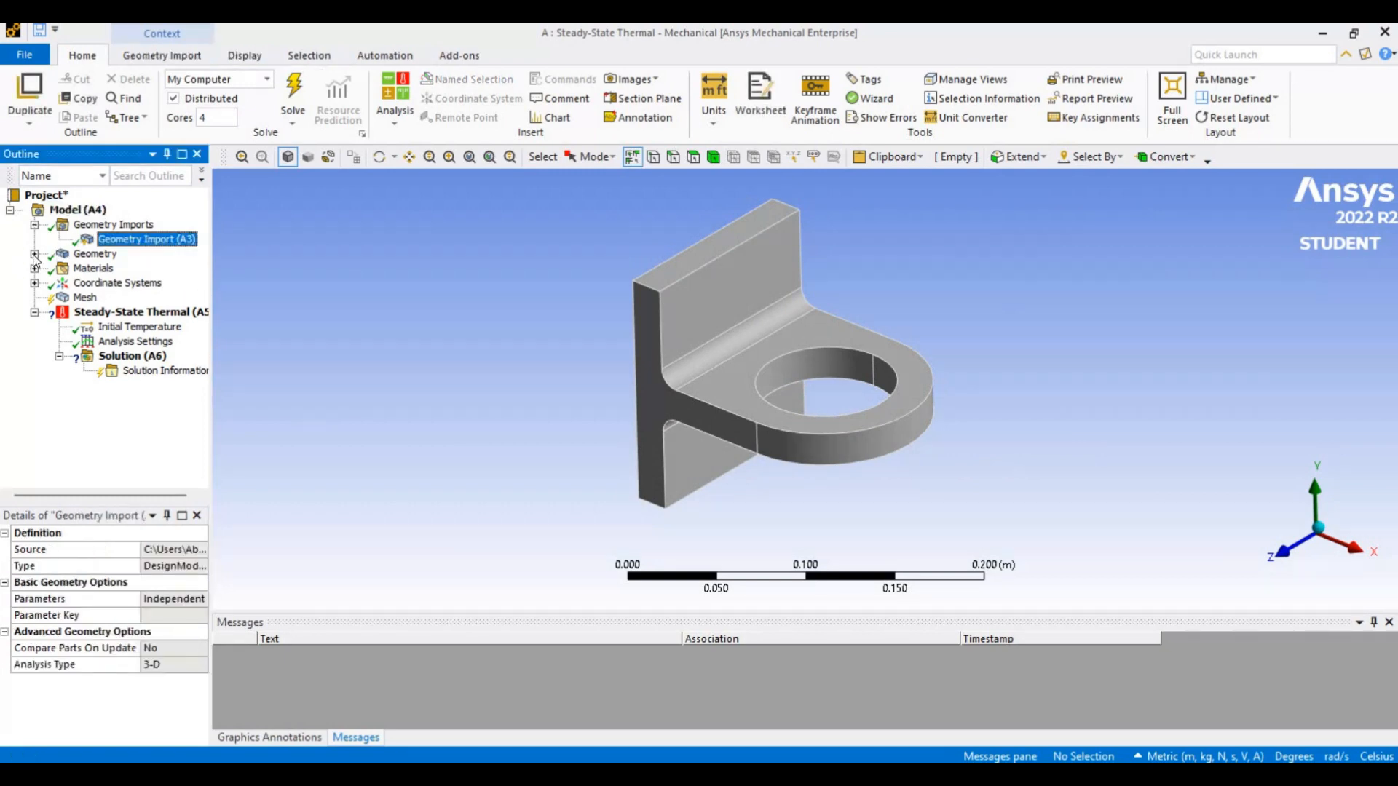
left_click(35, 254)
left_click(102, 270)
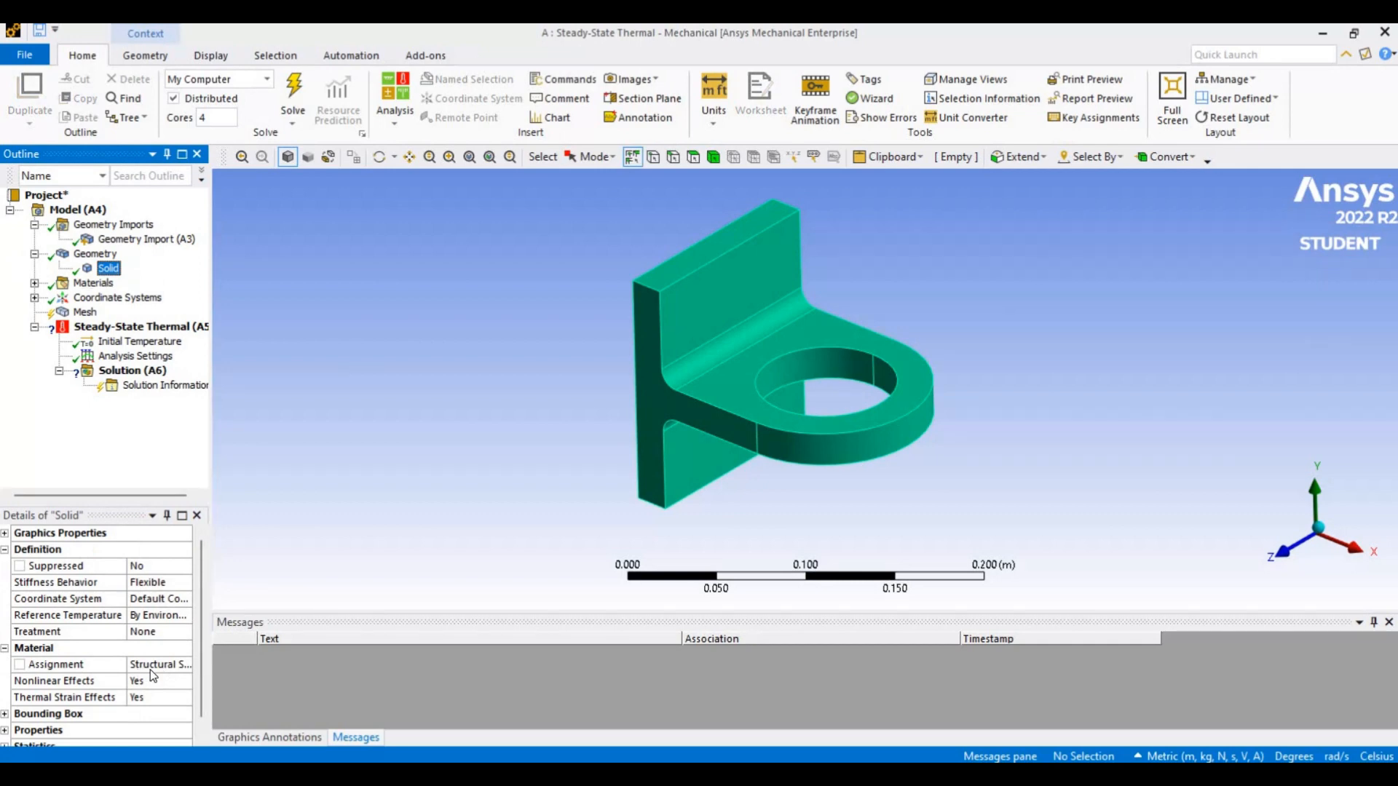
Assign Structural Steel as the material of the solid body and expand Materials in the model tree.
left_click(168, 666)
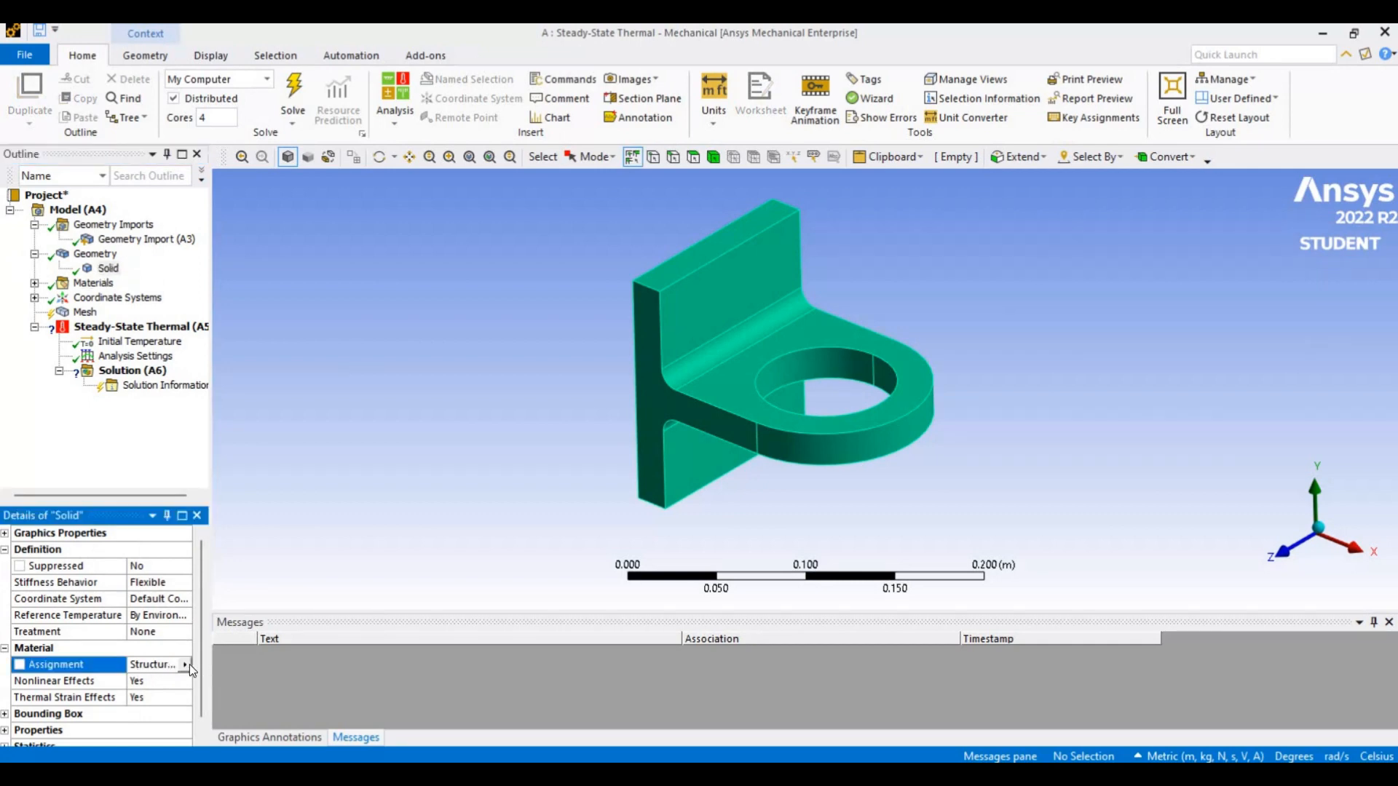
left_click(186, 665)
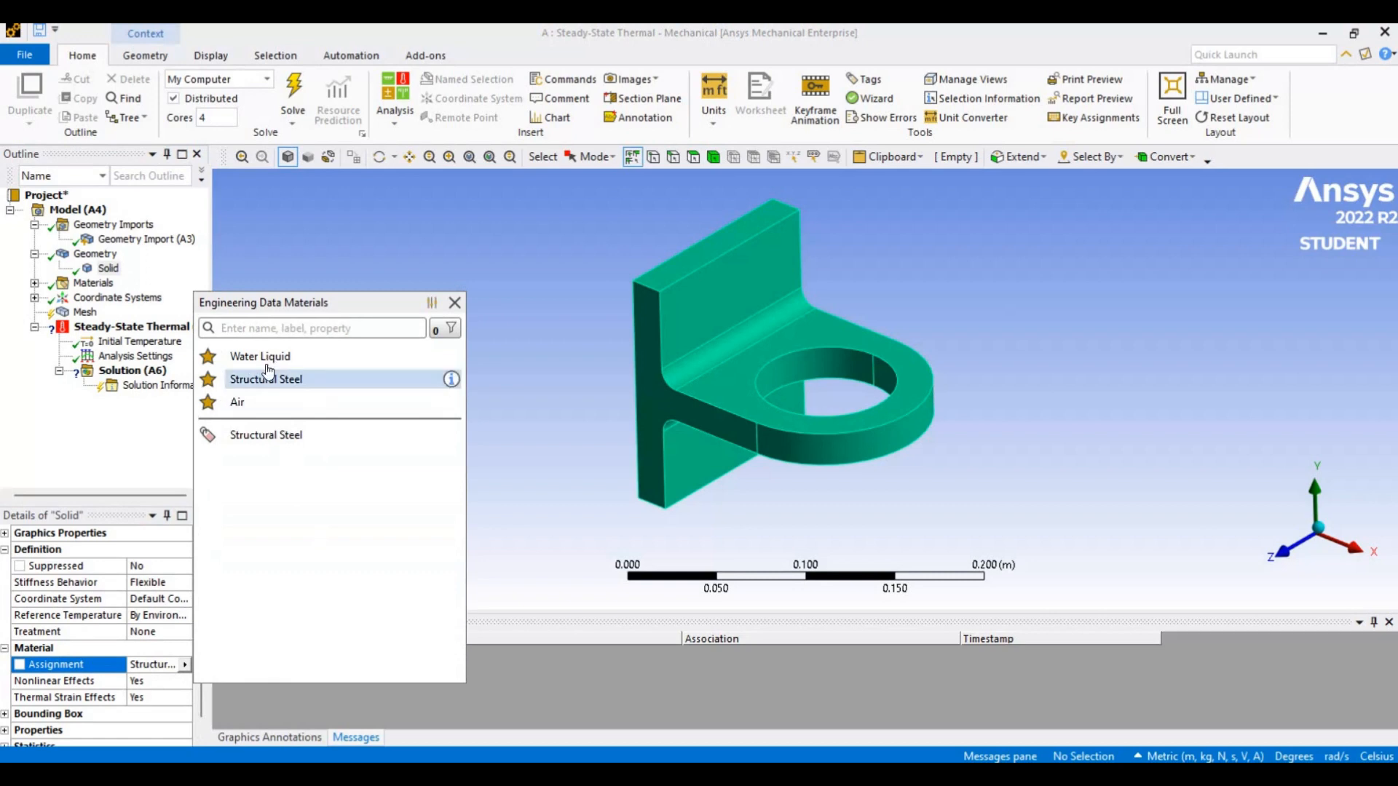
left_click(347, 439)
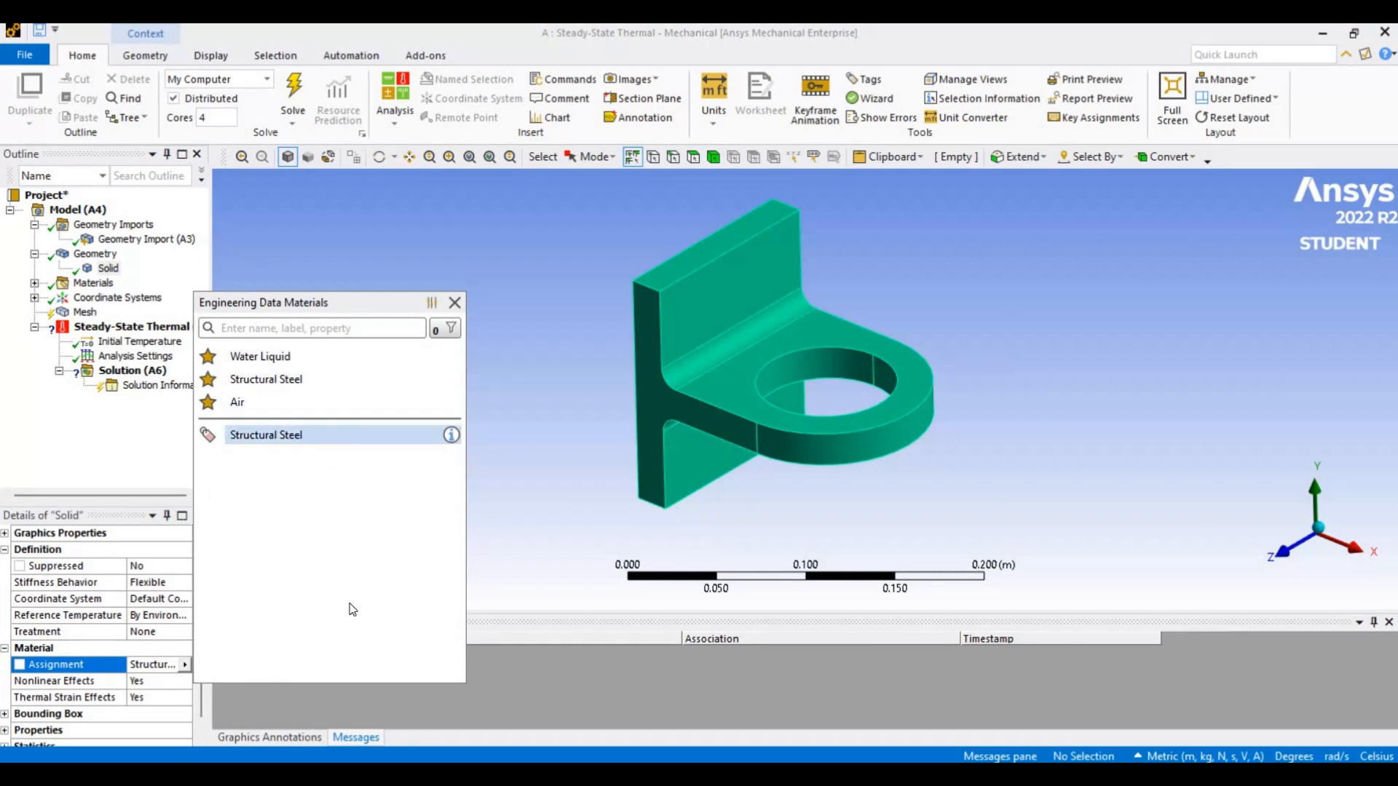
left_click(73, 635)
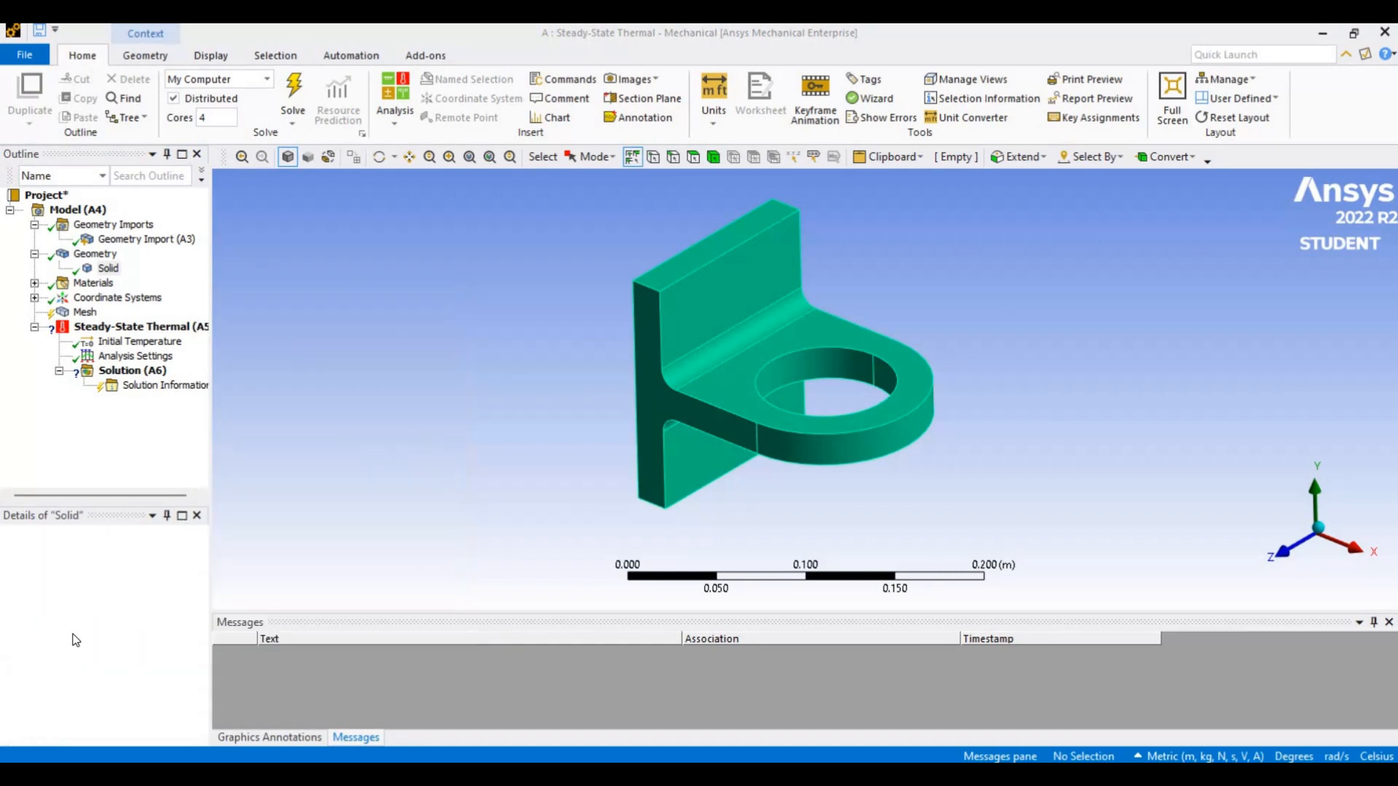
left_click(35, 283)
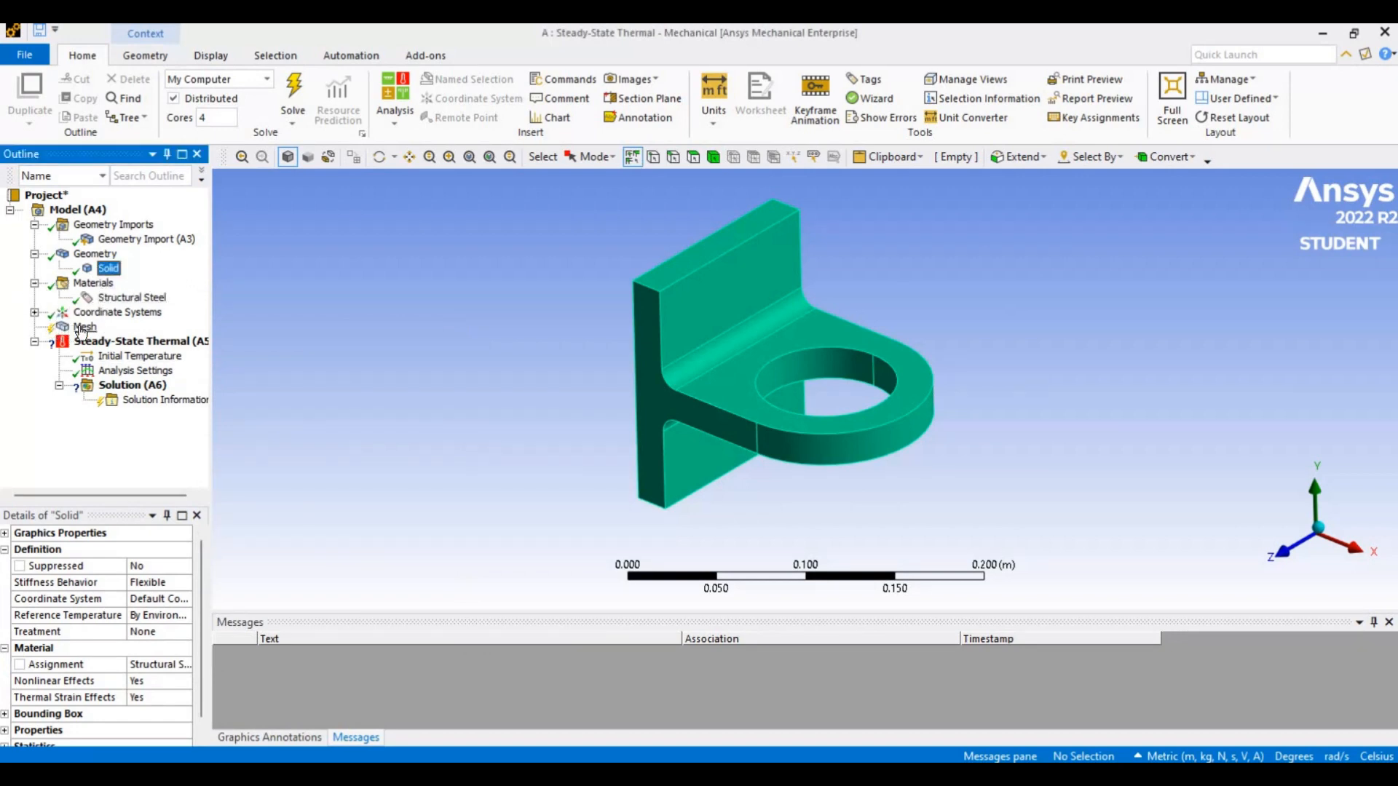
Generate the bracket's mesh with the default element size and inspect it on the model.
left_click(82, 329)
right_click(82, 329)
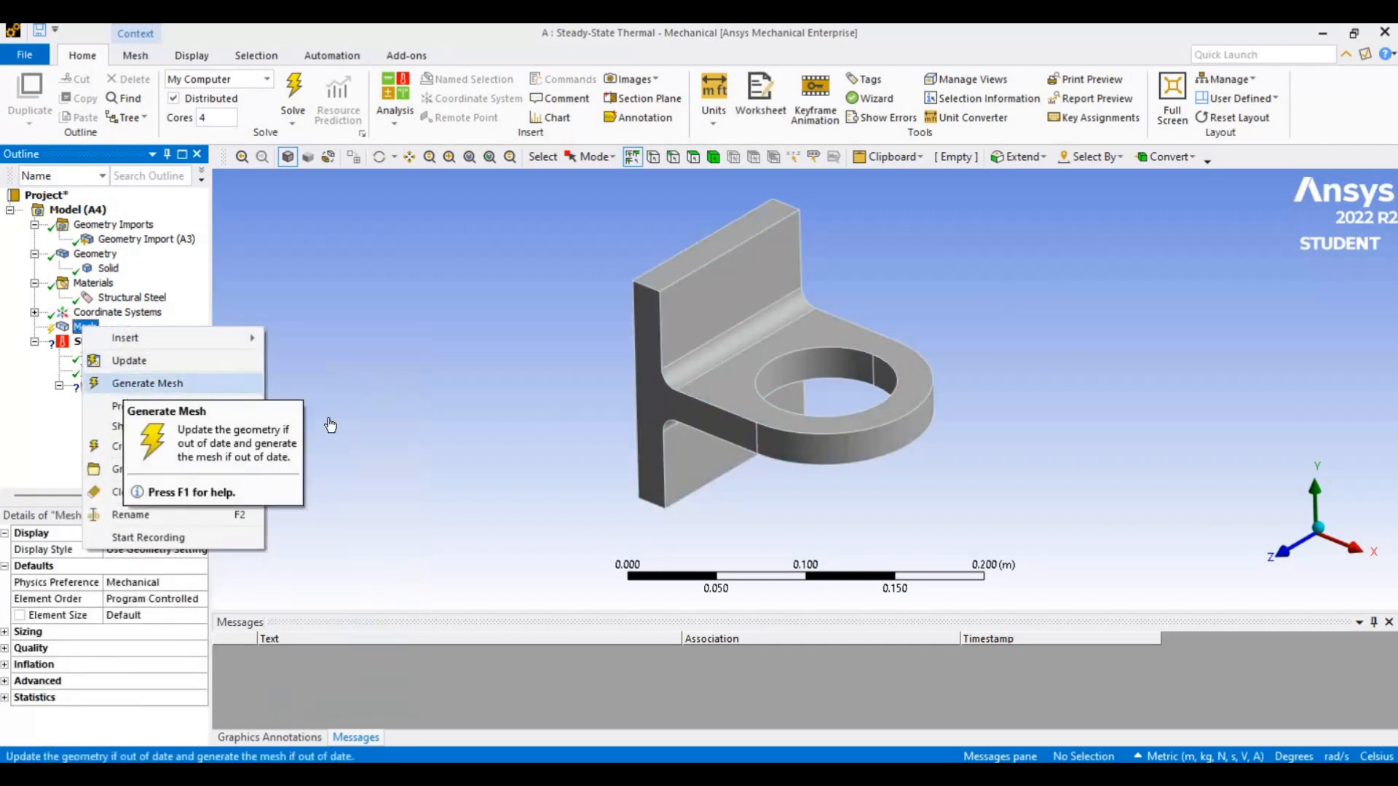
left_click(403, 412)
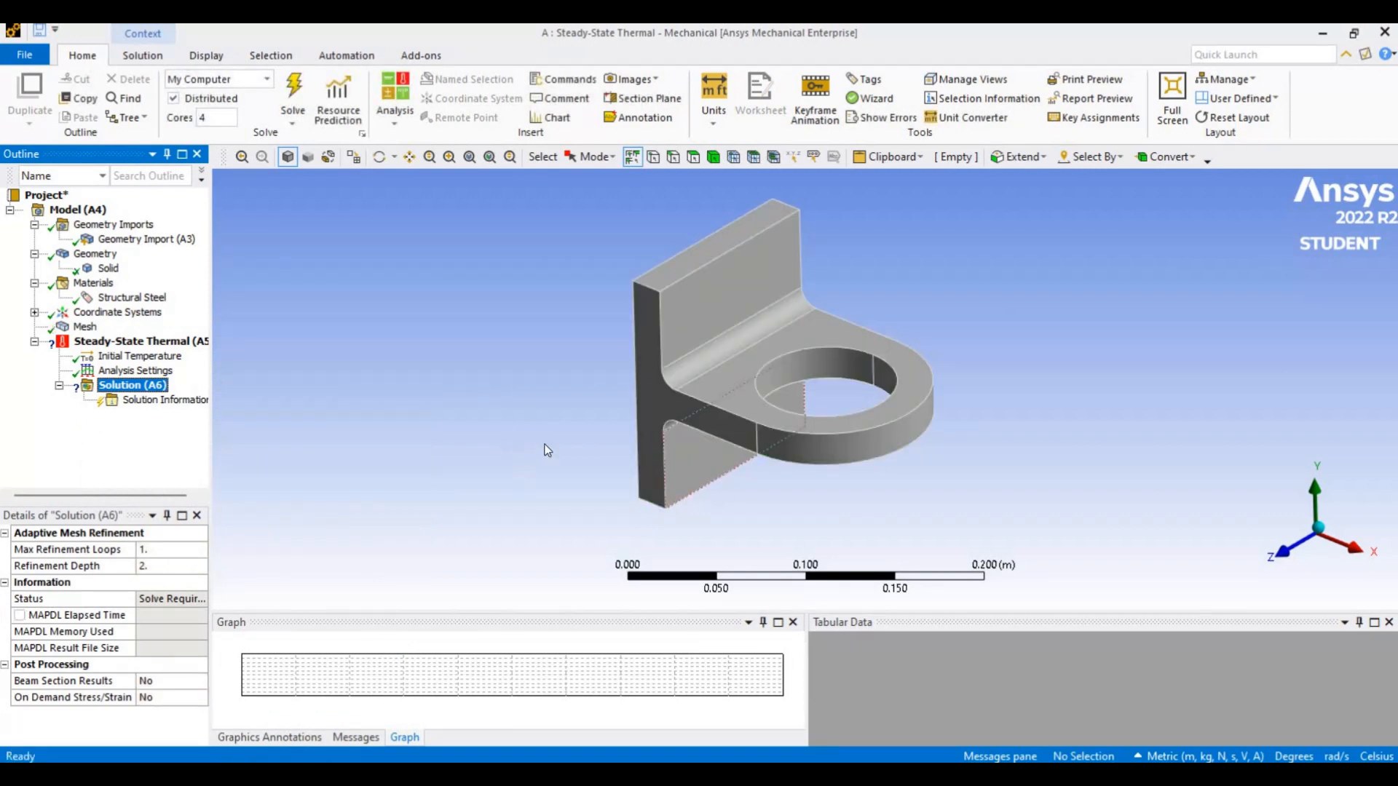
middle_click_drag(551, 472, 677, 423)
left_click(659, 404)
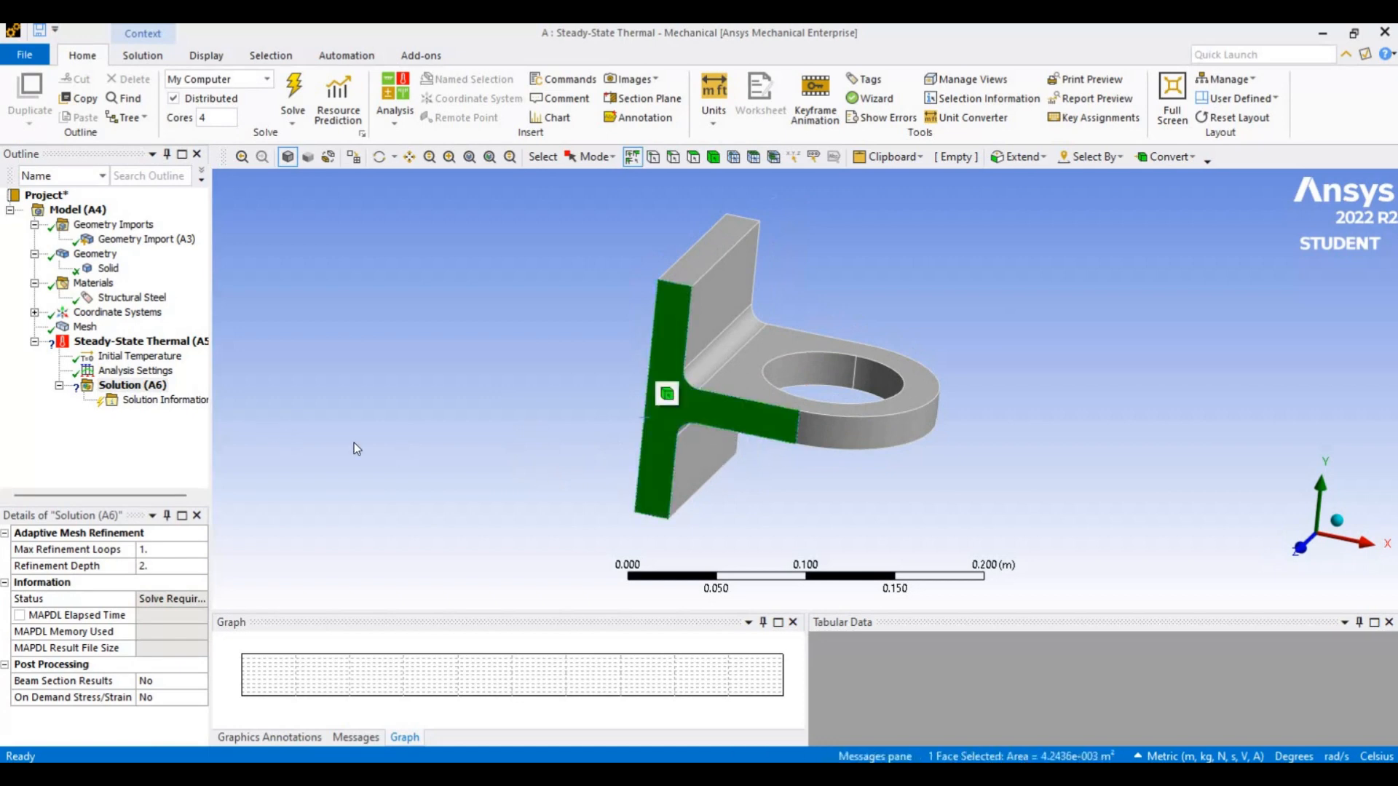
left_click(427, 446)
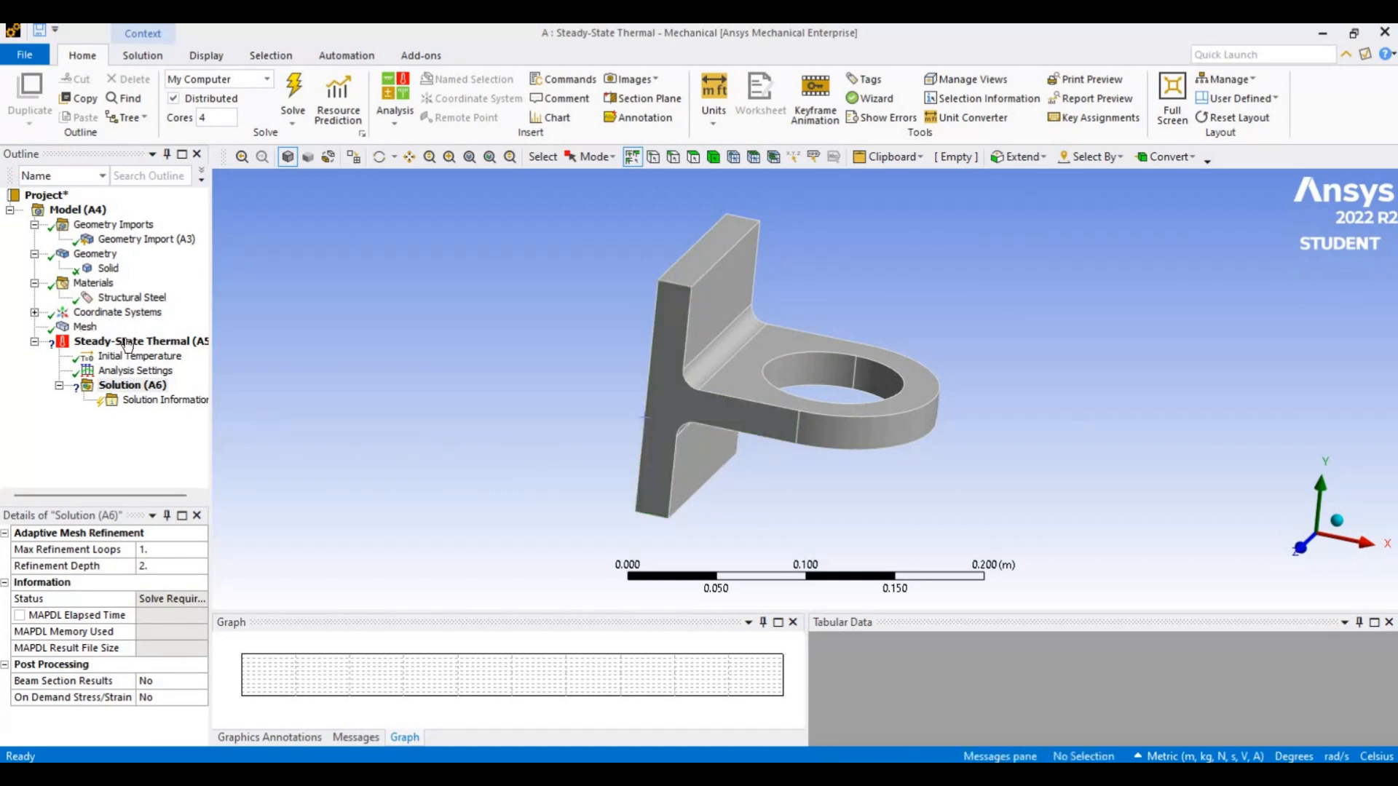
left_click(85, 326)
middle_click_drag(828, 419, 132, 610)
Switch the unit system to Metric (mm, kg, N, s, mV, mA) and set the mesh element size to 5 mm.
left_click(143, 616)
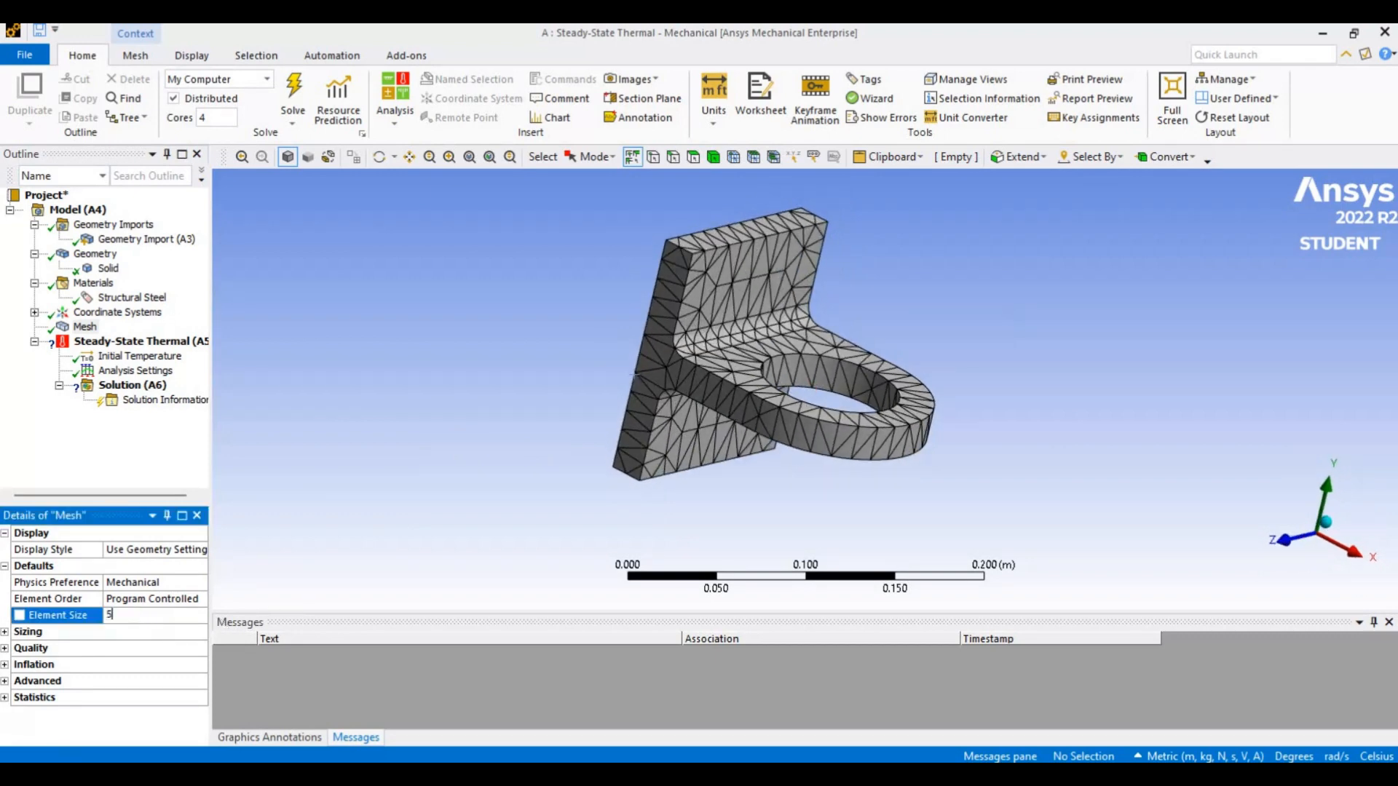
key("Return")
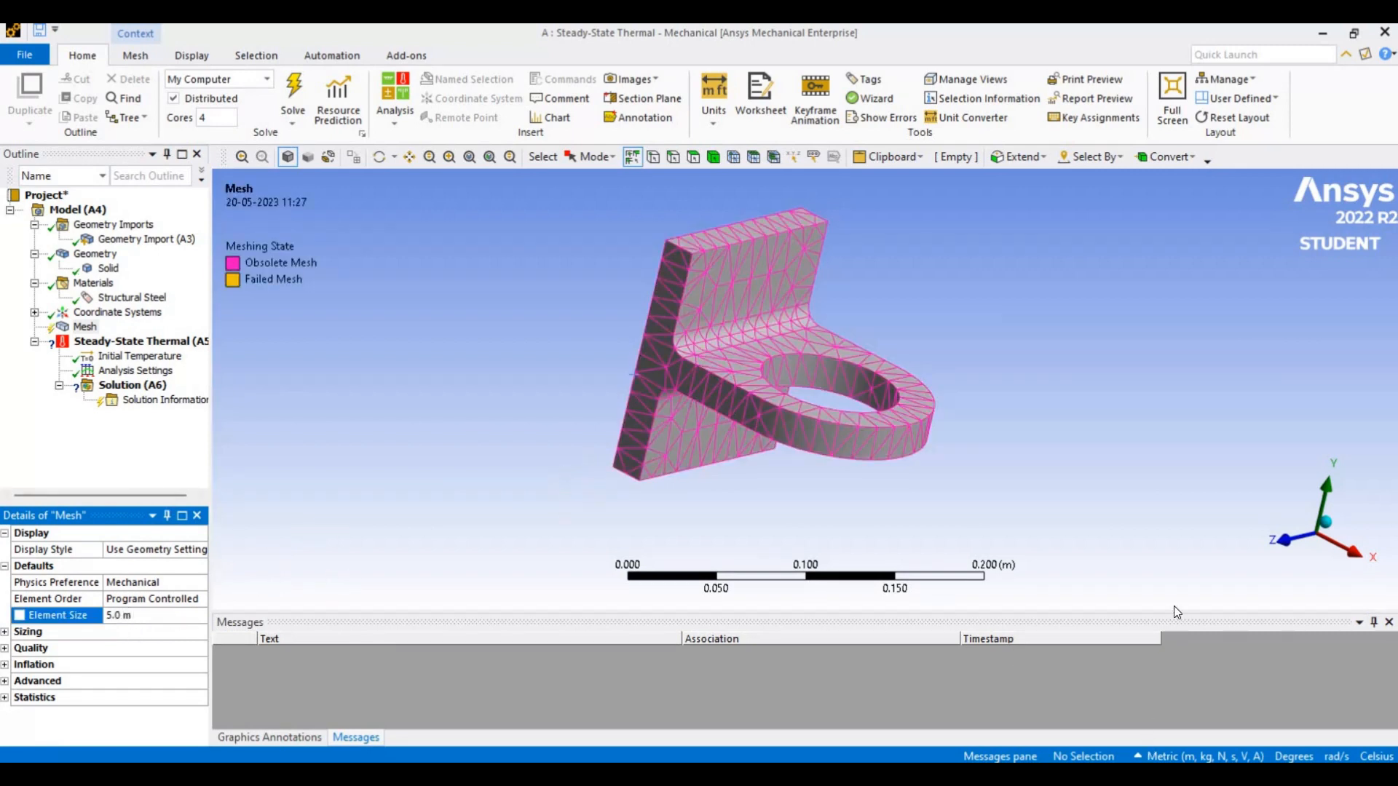
left_click(1197, 756)
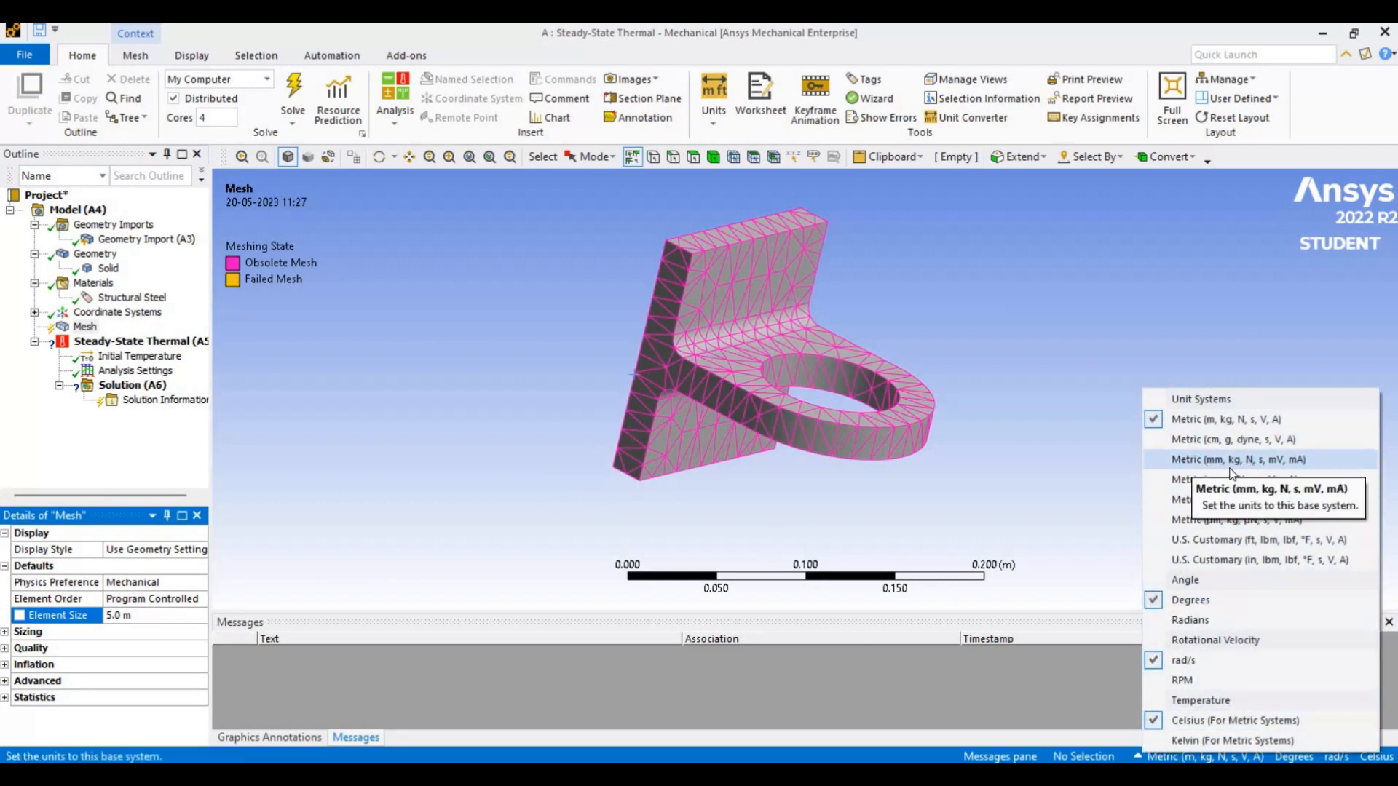
left_click(1173, 460)
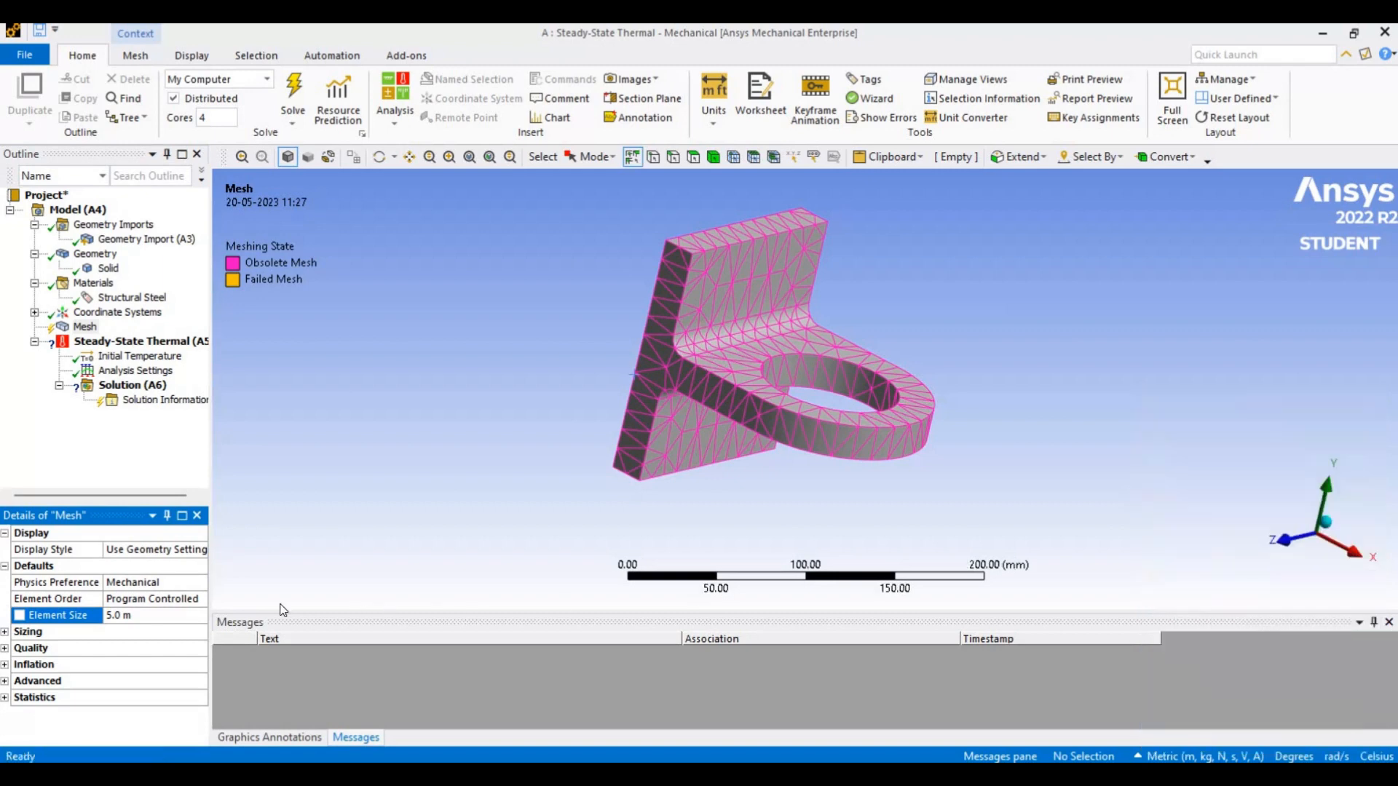
left_click(121, 616)
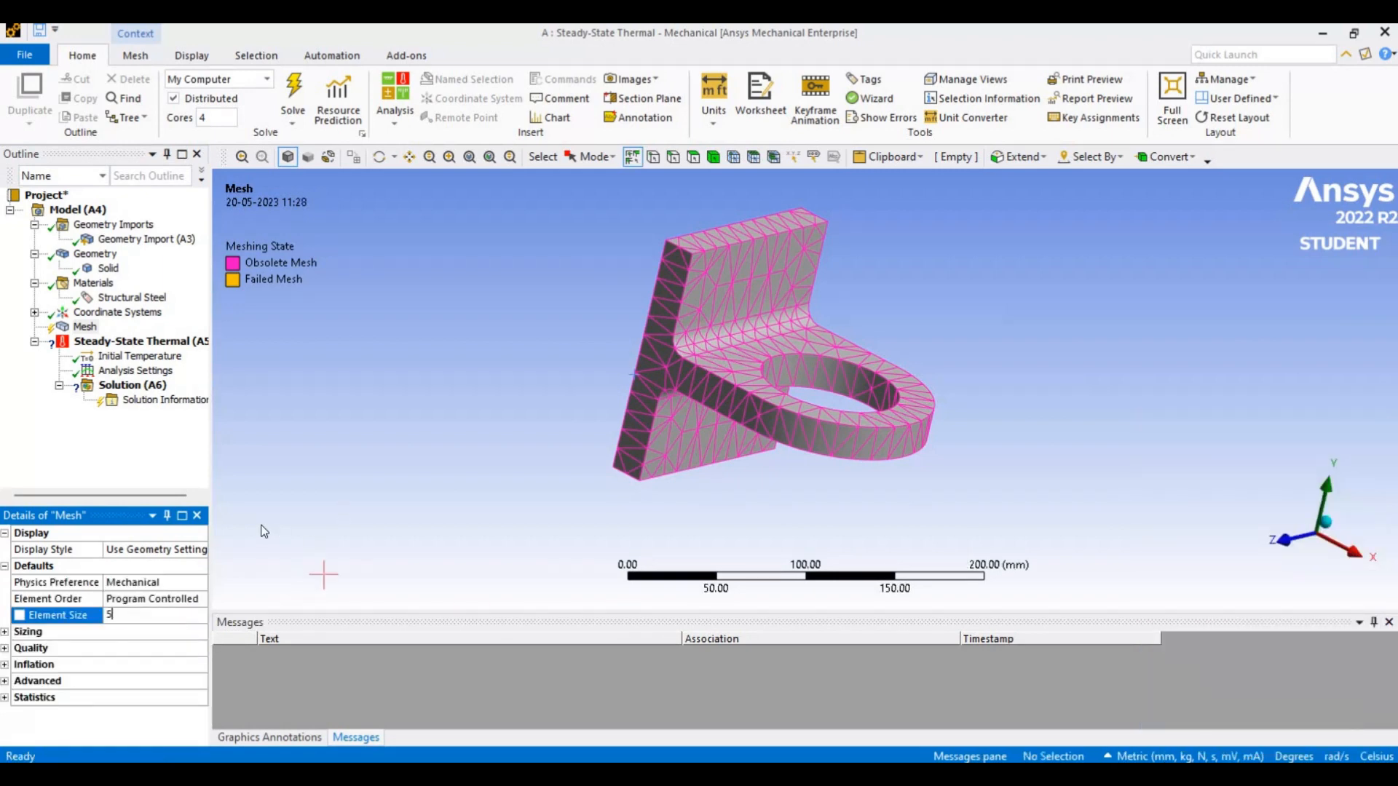
key("Return")
Update the mesh with the new element size and inspect the refined bracket.
right_click(79, 328)
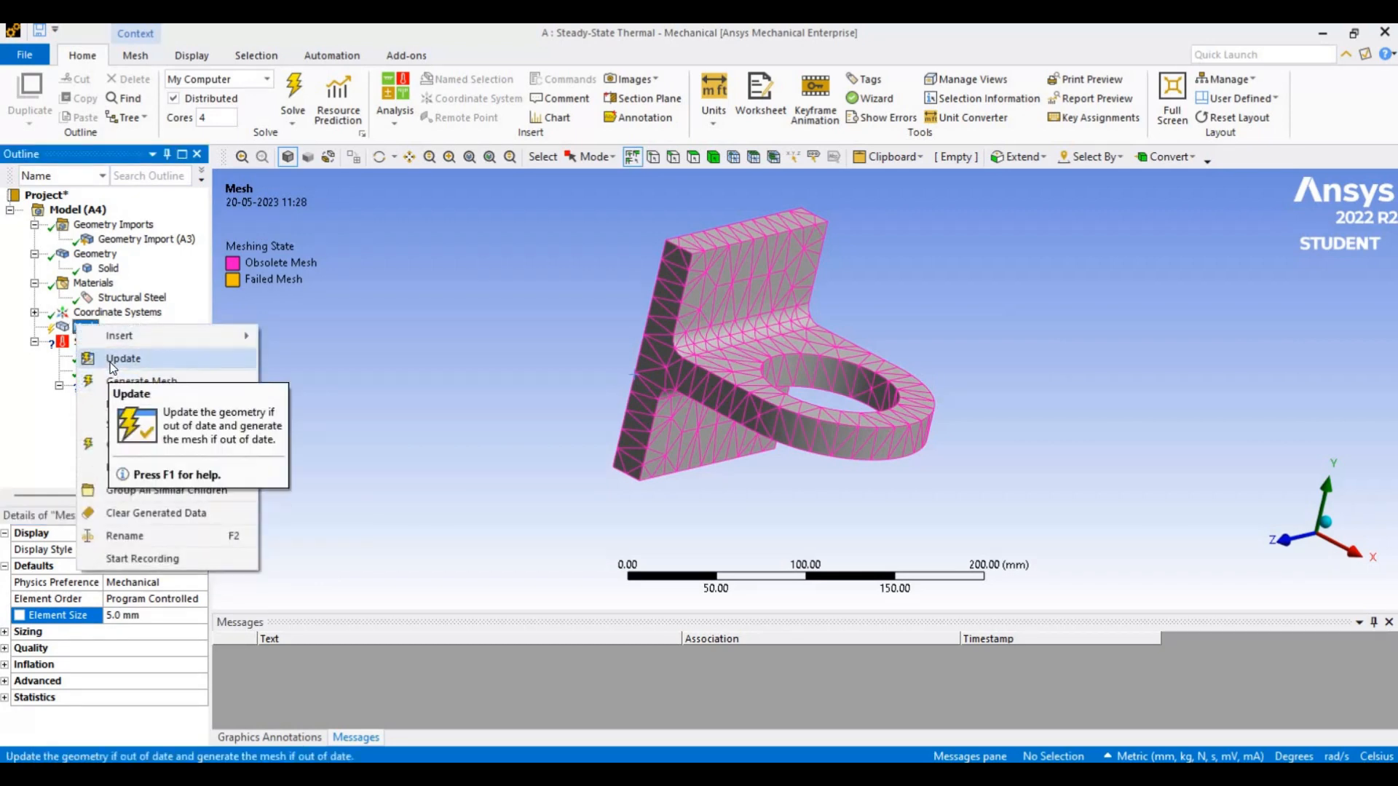
left_click(123, 359)
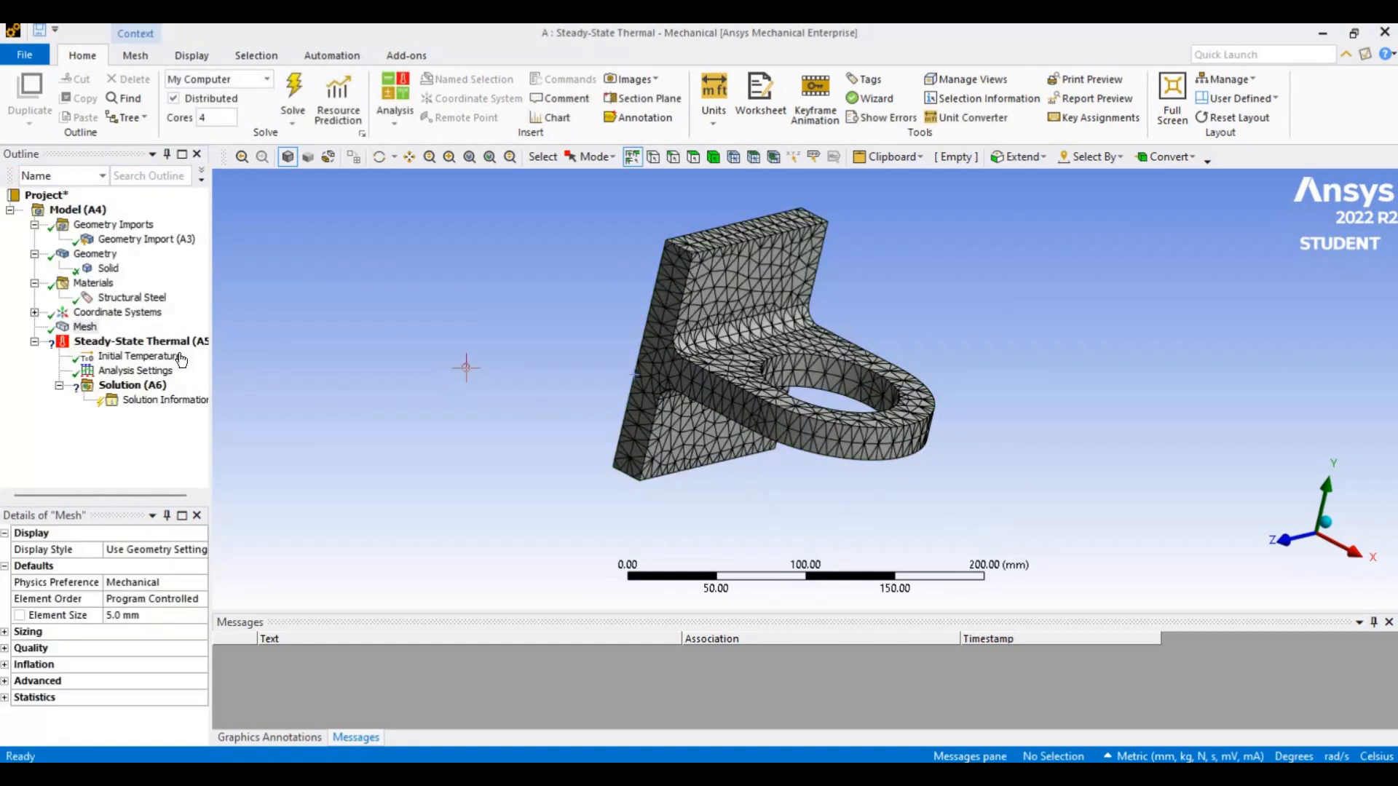
middle_click_drag(426, 386, 335, 379)
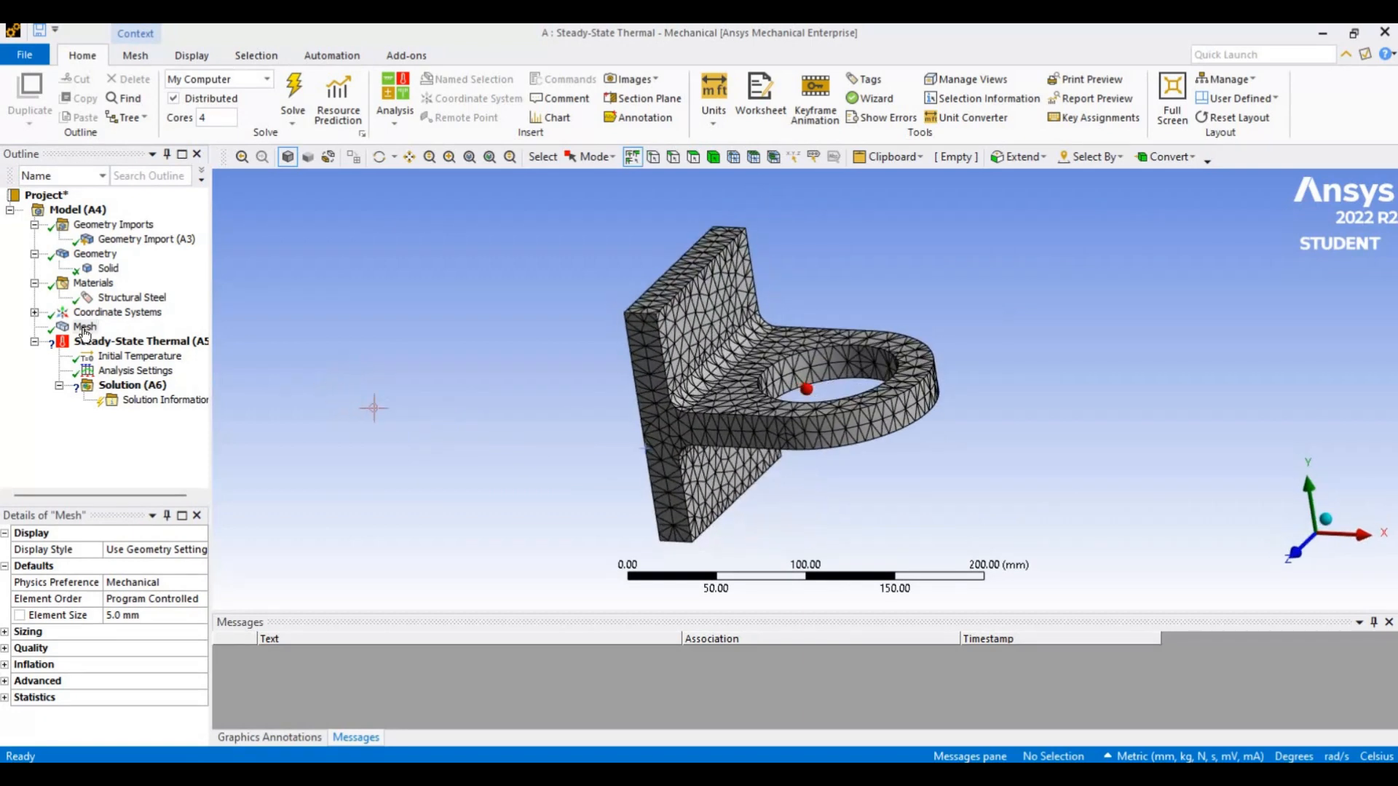
Insert two Temperature loads under the Steady-State Thermal analysis.
left_click(90, 343)
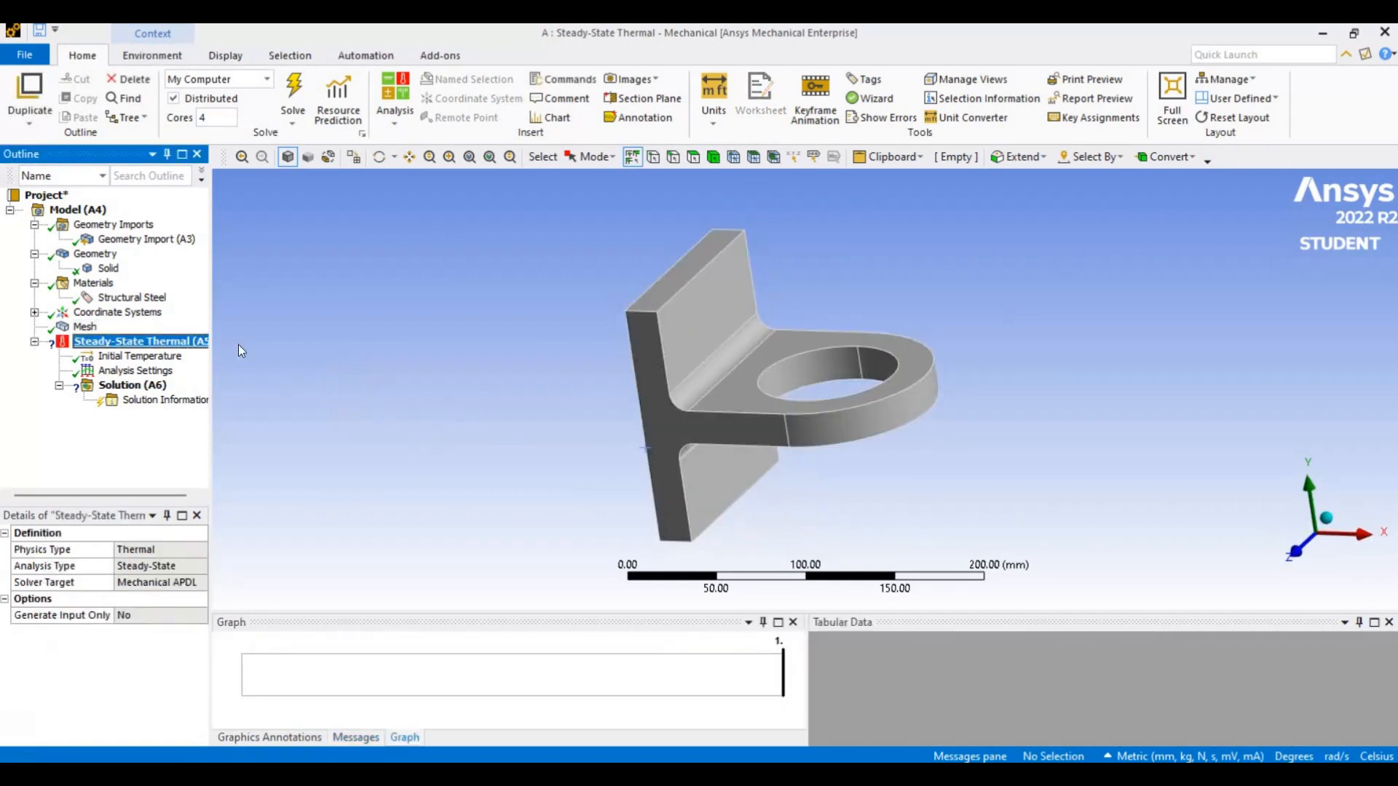
right_click(91, 343)
mouse_move(262, 351)
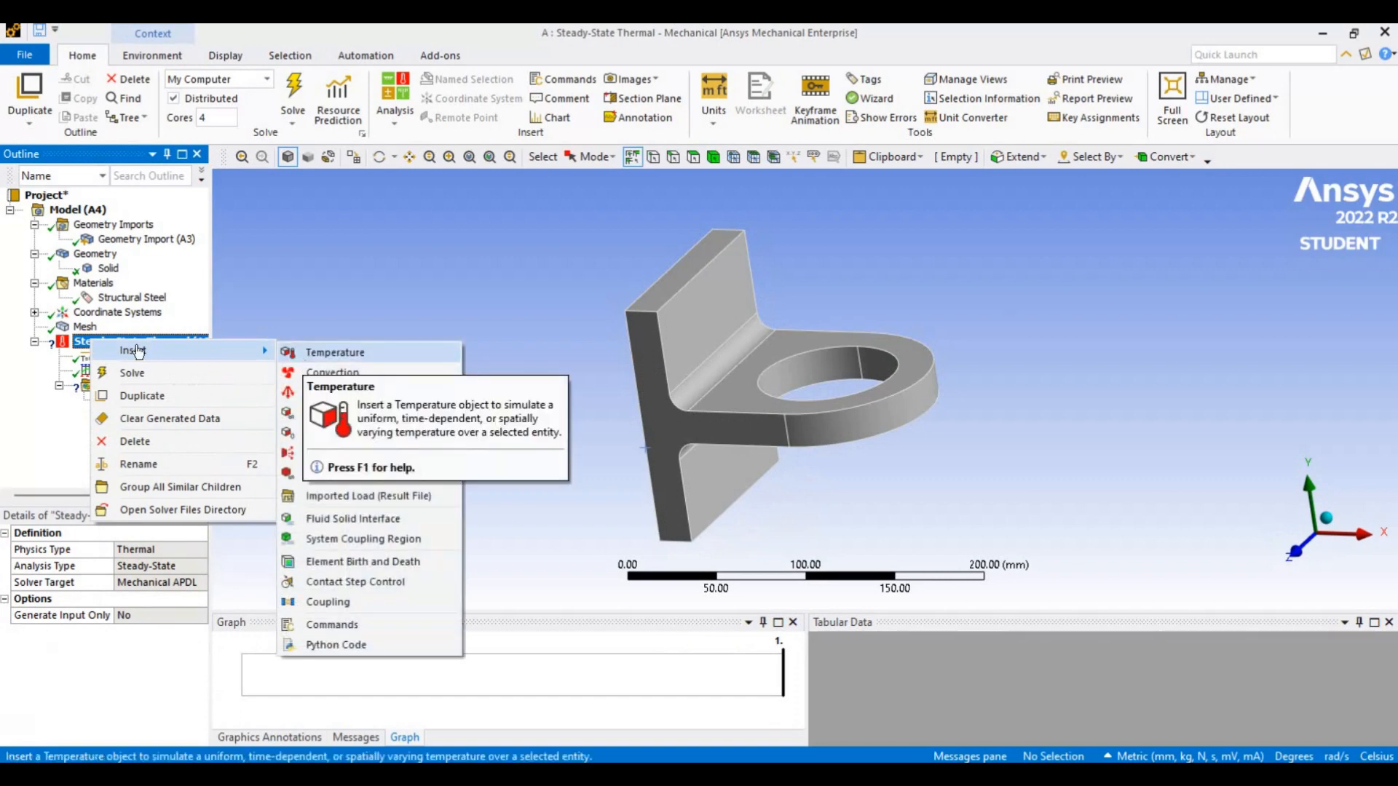
left_click(306, 357)
left_click(135, 343)
right_click(135, 346)
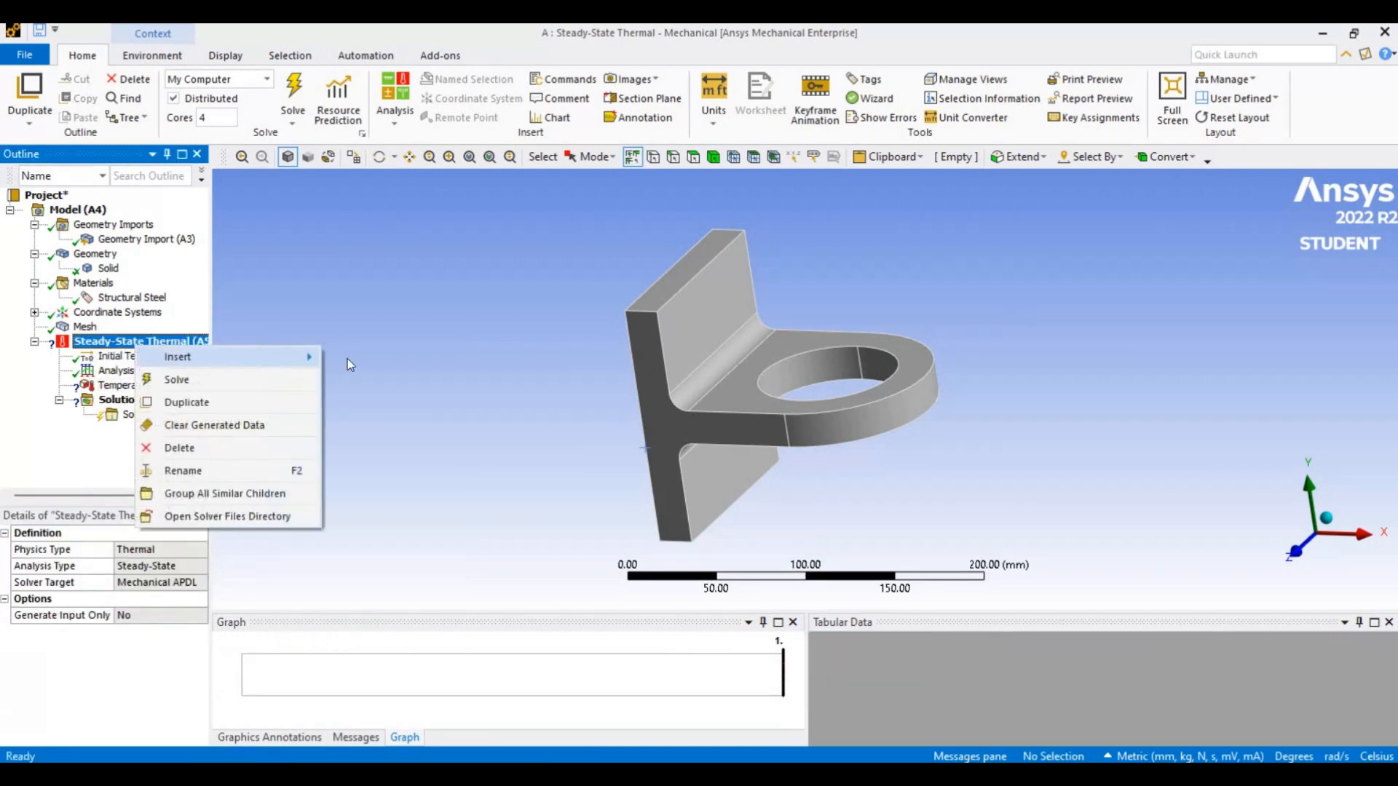
mouse_move(299, 357)
left_click(351, 362)
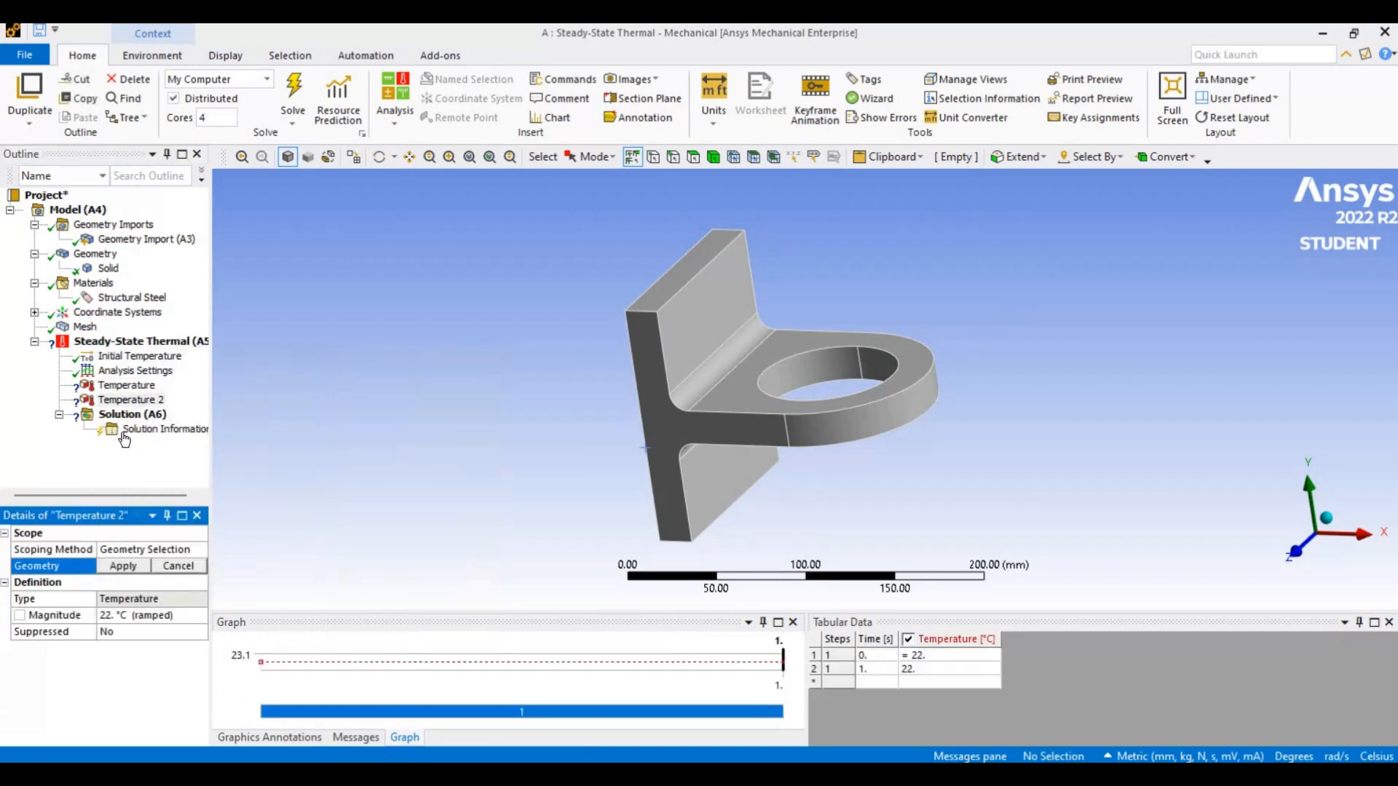
Add thermal Temperature and Total Heat Flux results to the Solution.
left_click(139, 417)
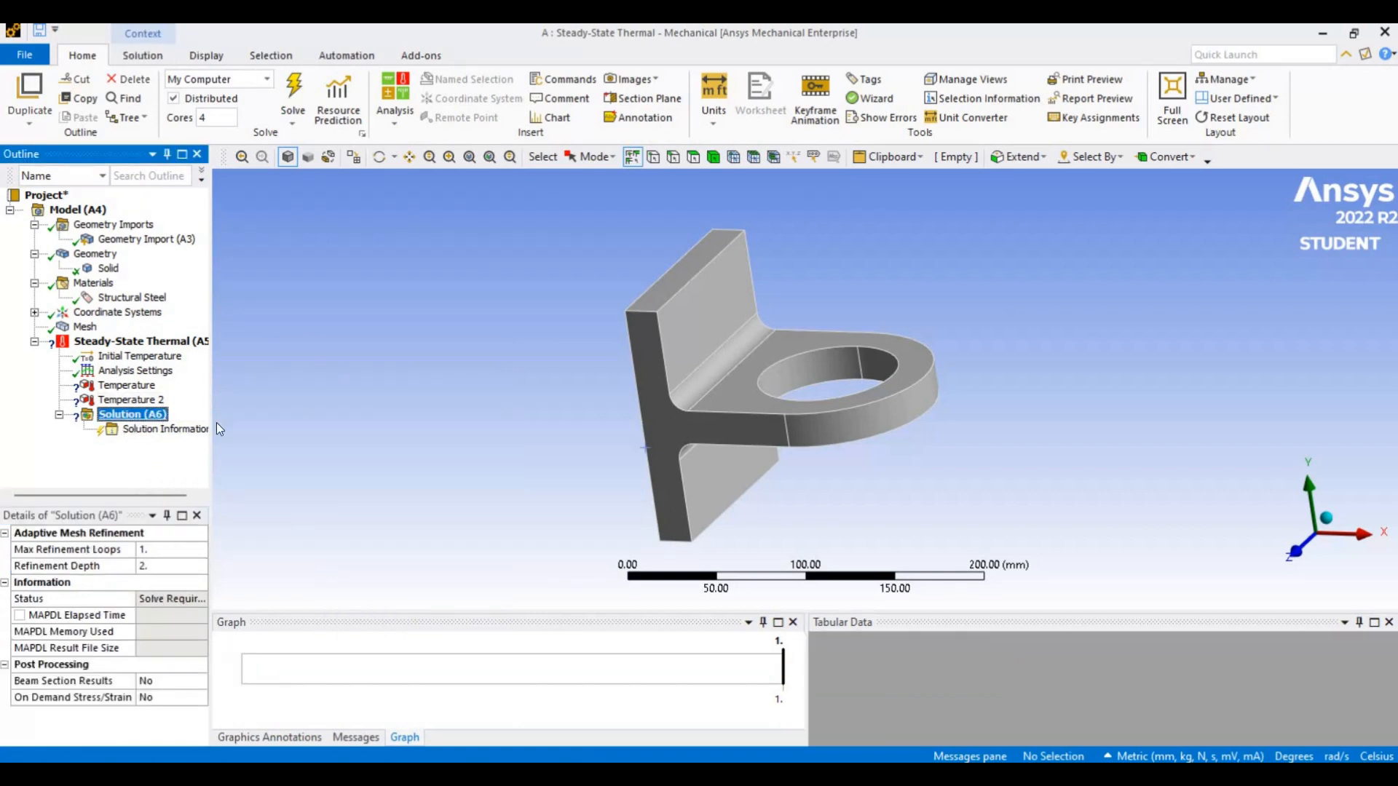
right_click(139, 417)
mouse_move(218, 425)
mouse_move(393, 427)
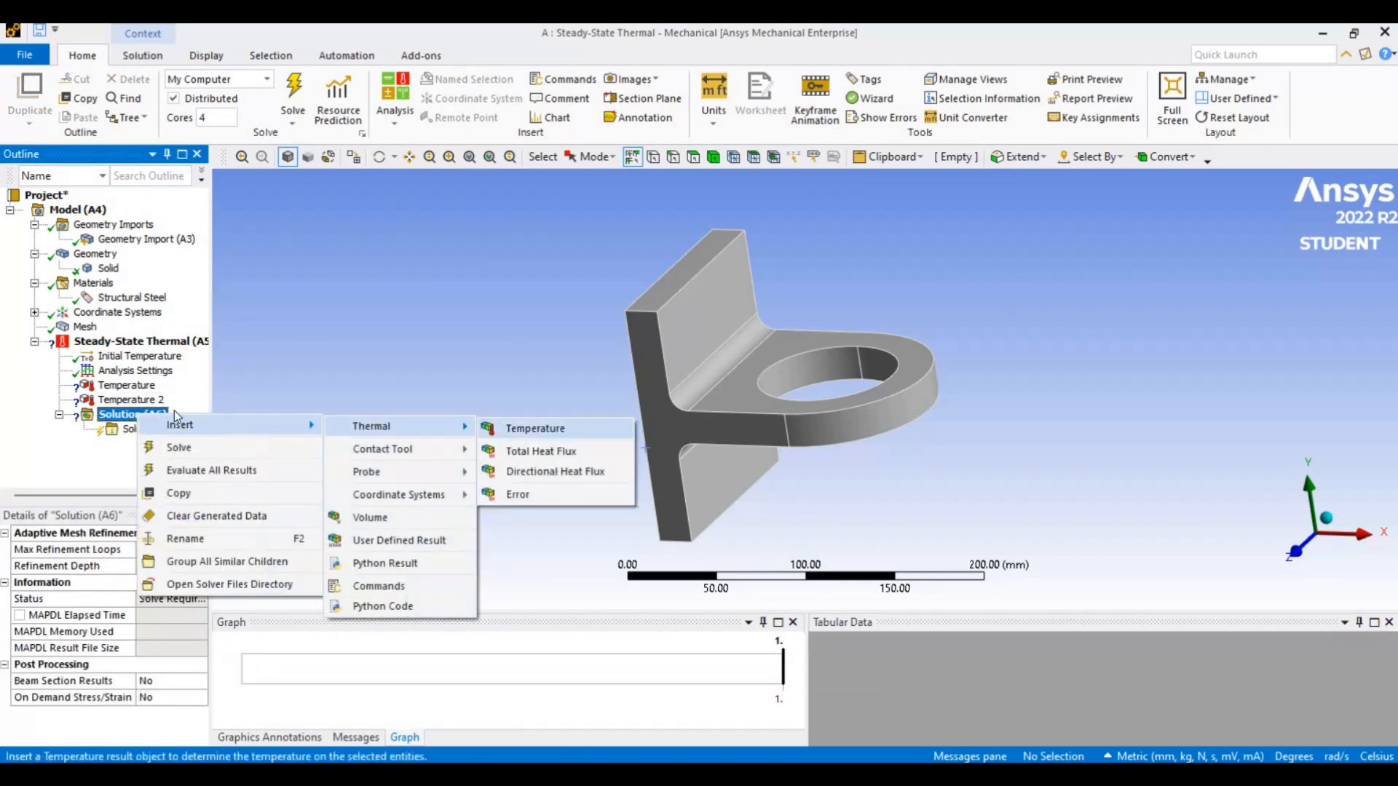
left_click(505, 431)
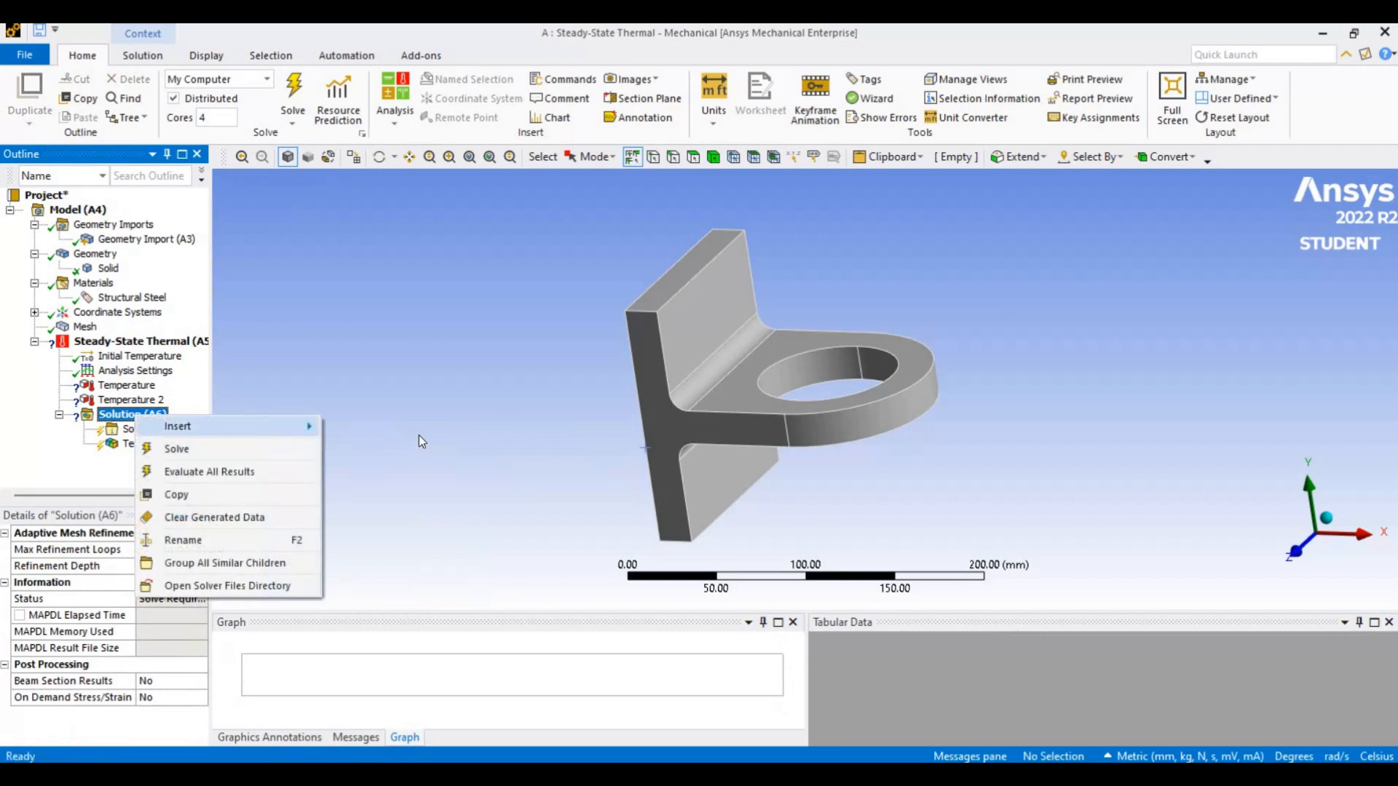
mouse_move(295, 430)
mouse_move(466, 431)
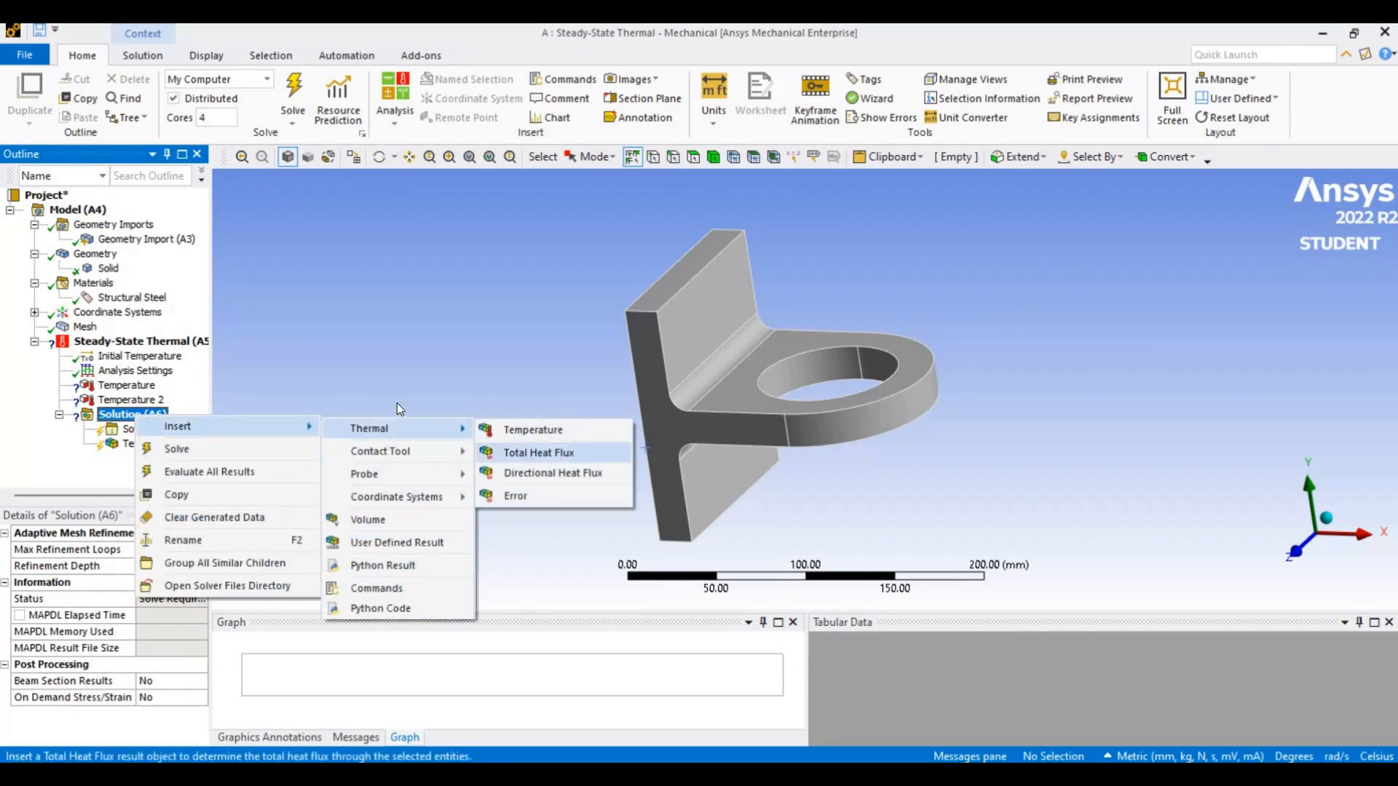
left_click(501, 454)
Scope the first Temperature load to the back face of the bracket's plate and set its magnitude to 20 °C.
left_click(127, 386)
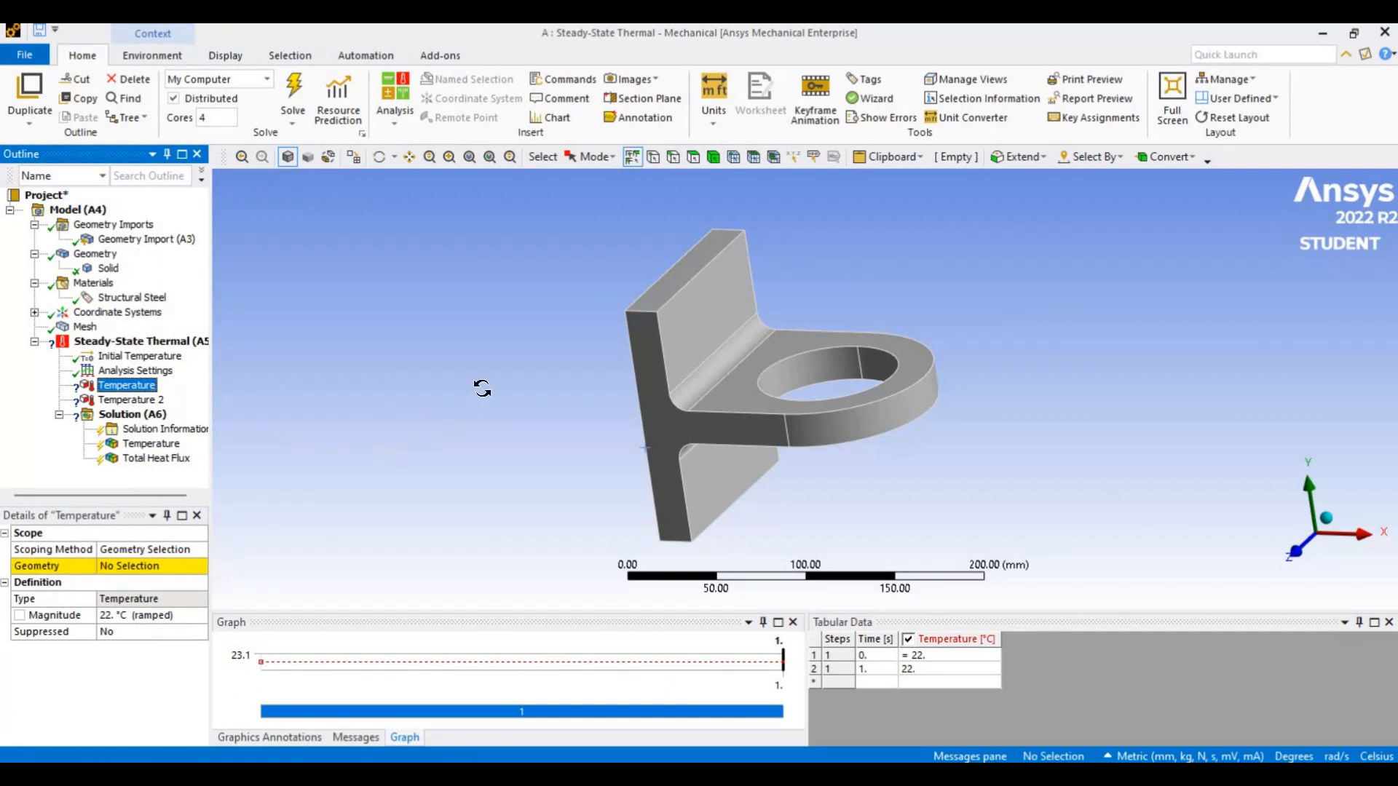
middle_click_drag(482, 388, 560, 452)
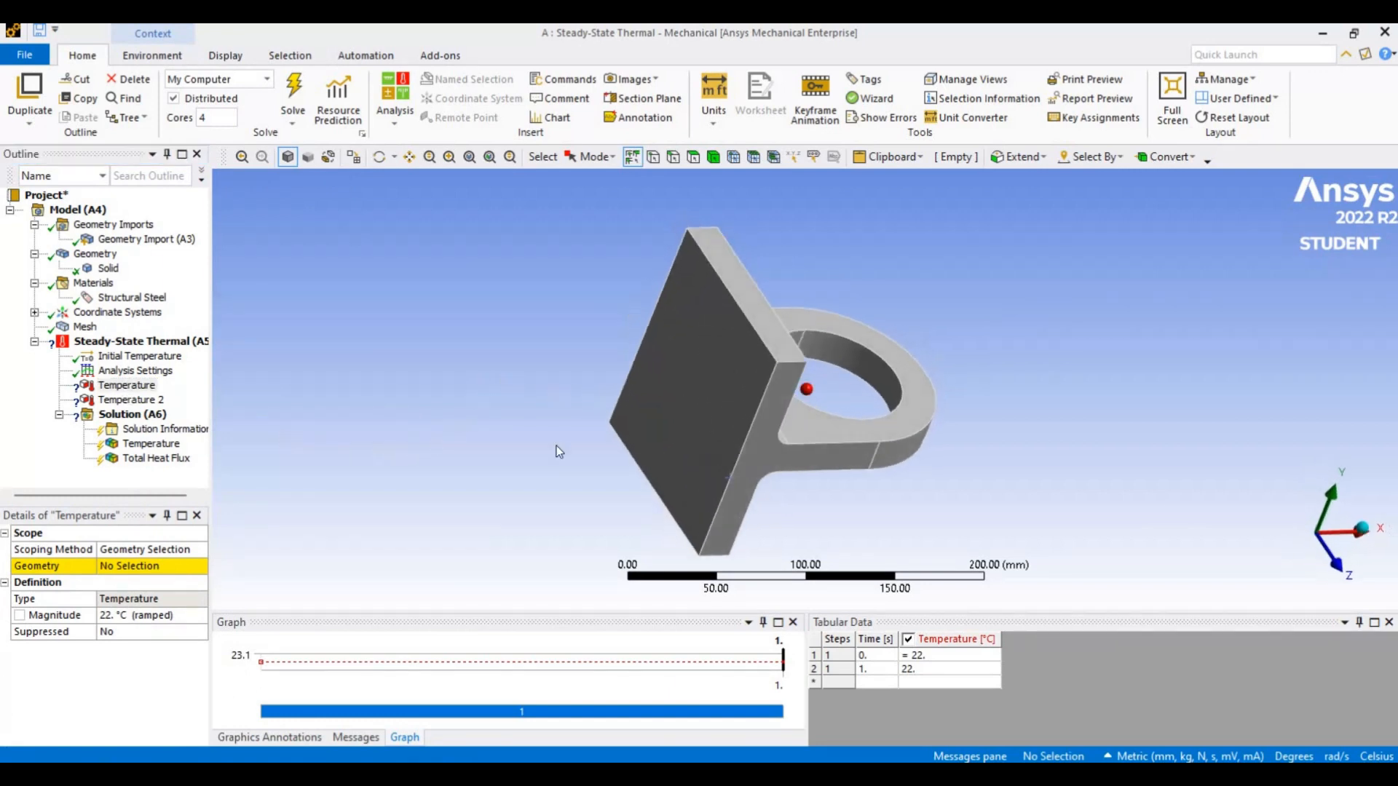
left_click(681, 398)
left_click(141, 568)
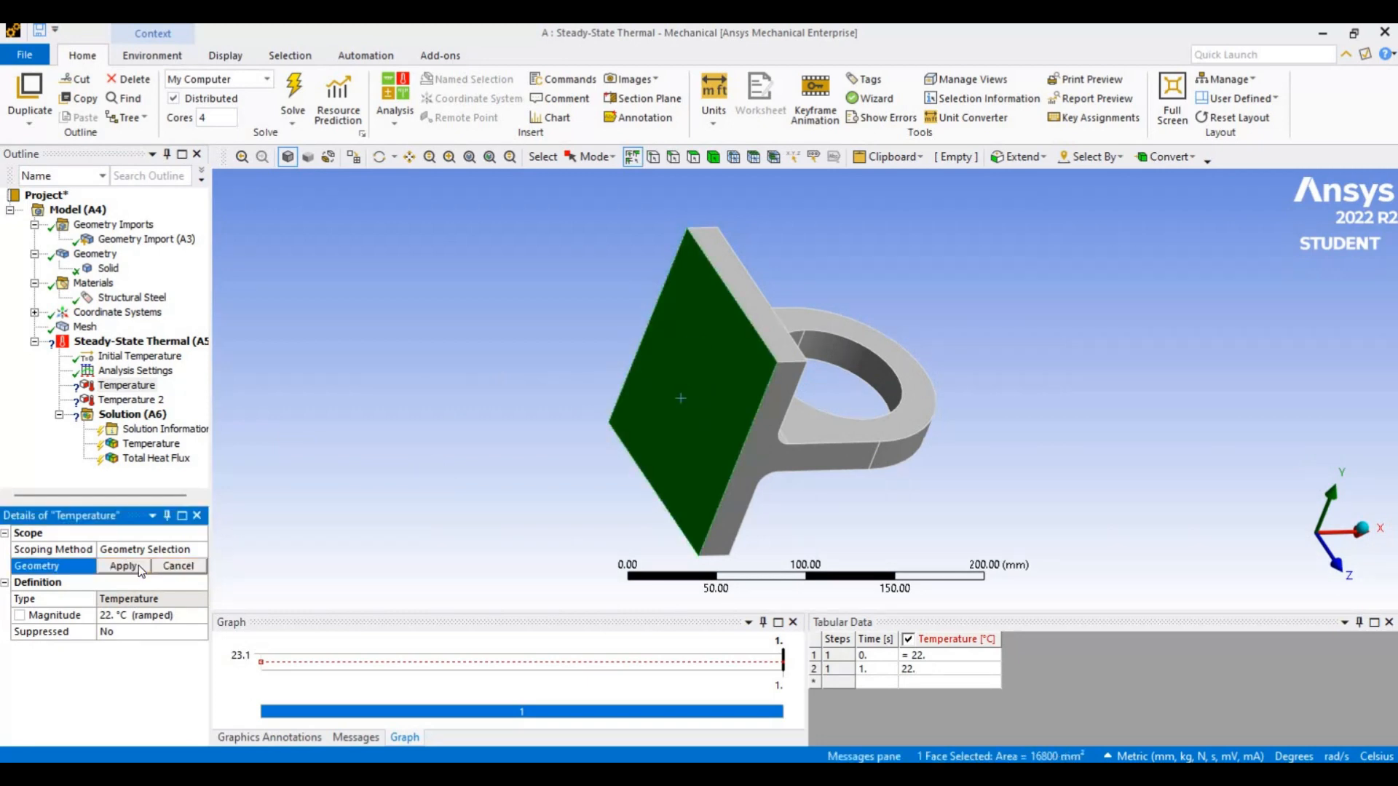
left_click(141, 570)
left_click(124, 617)
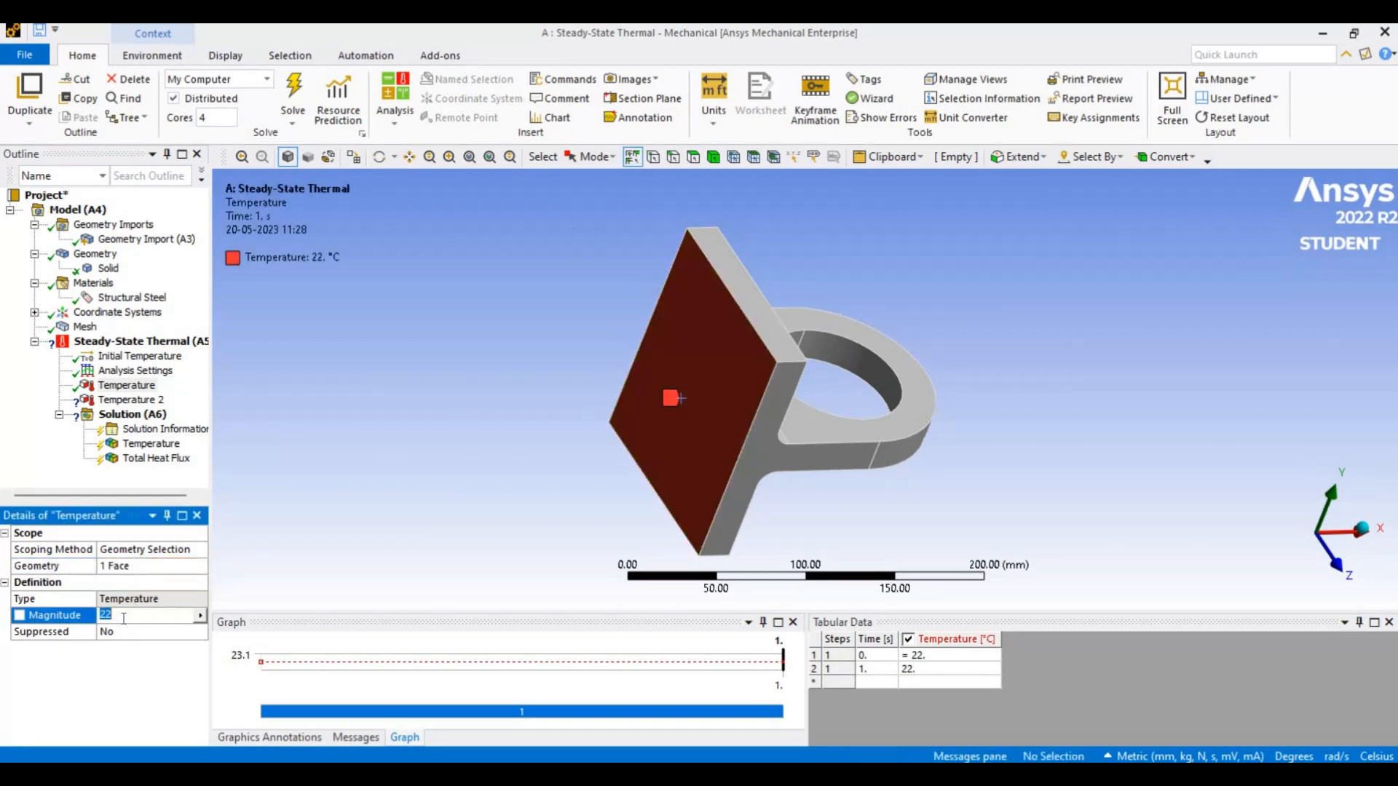
type("20")
key("Return")
Scope the second Temperature load to the two inner faces of the bracket's hole and set its magnitude to 300 °C.
middle_click_drag(943, 482, 807, 390)
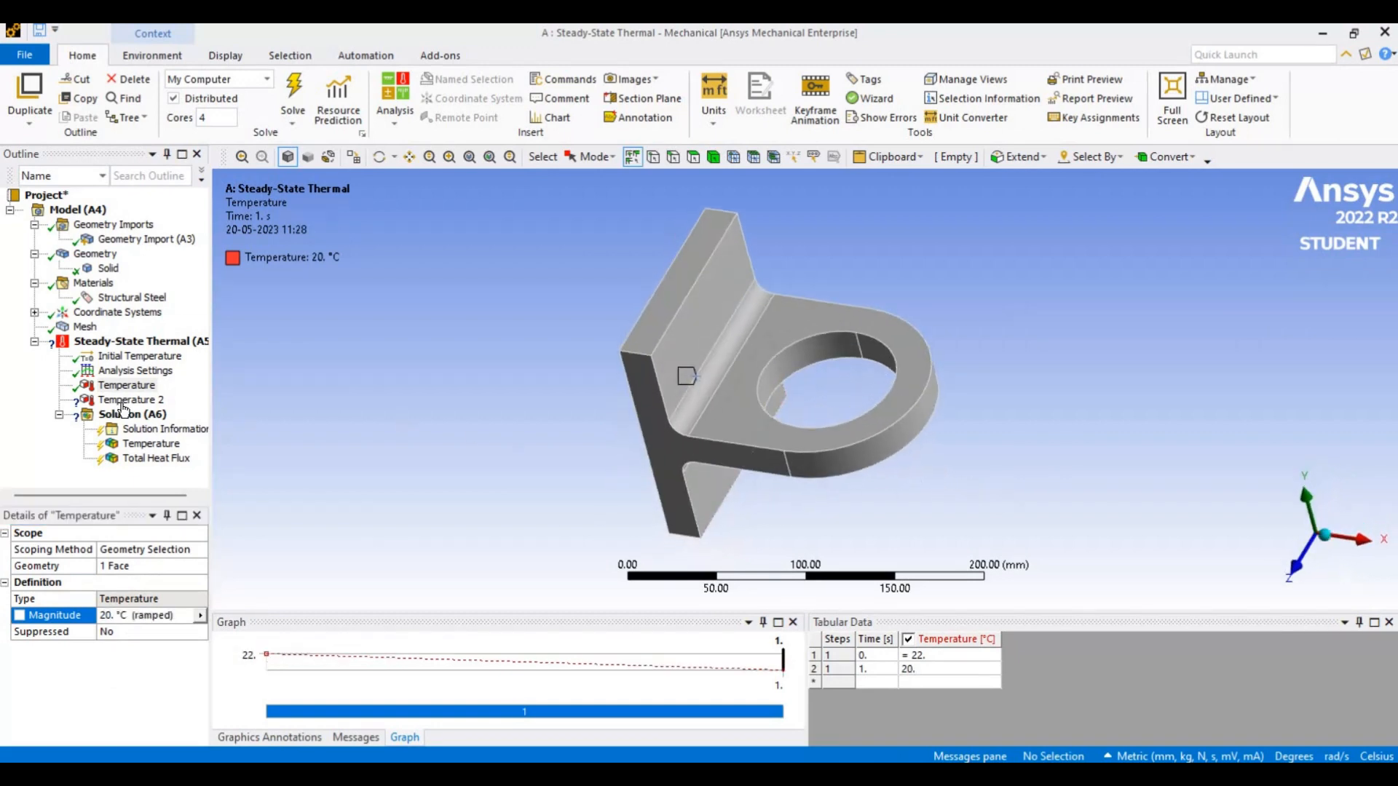
left_click(126, 400)
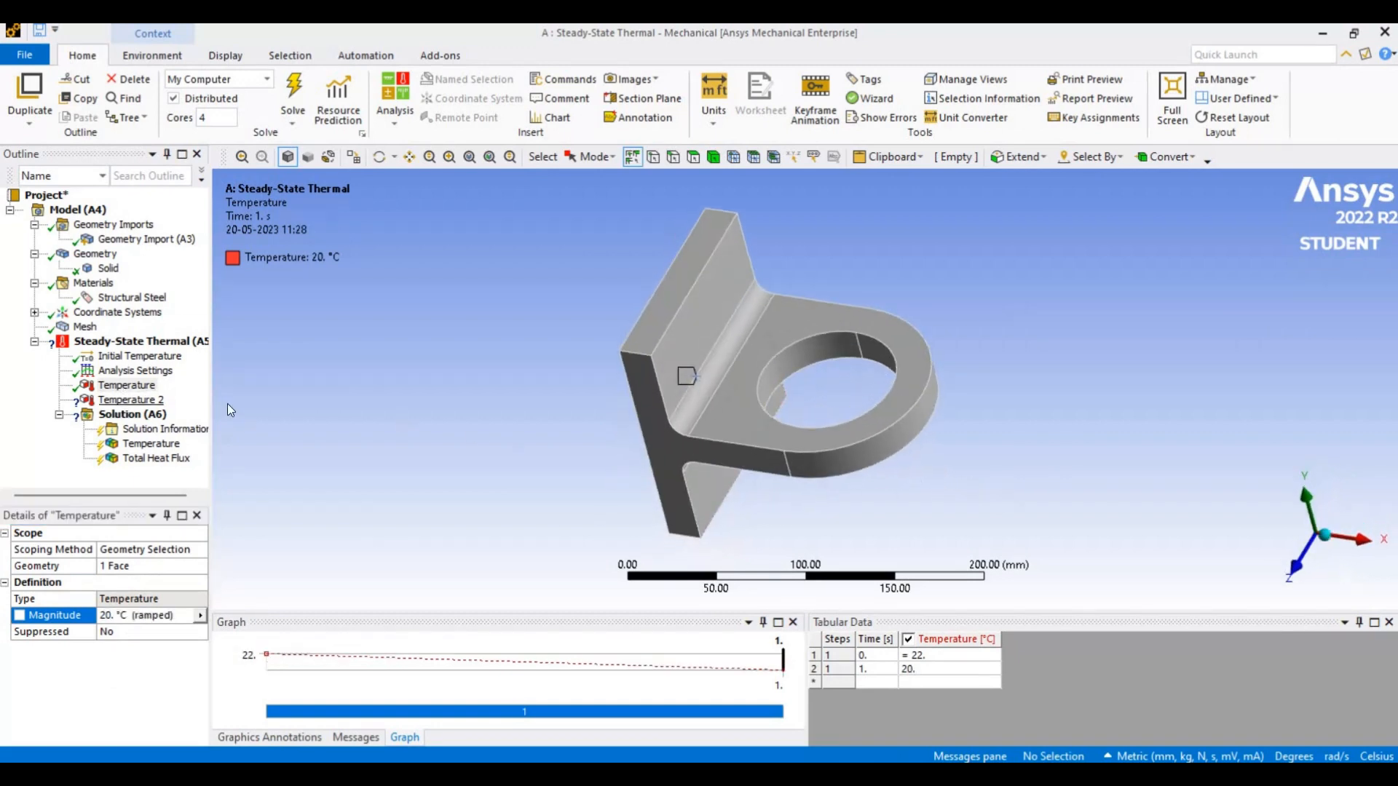
left_click(810, 358)
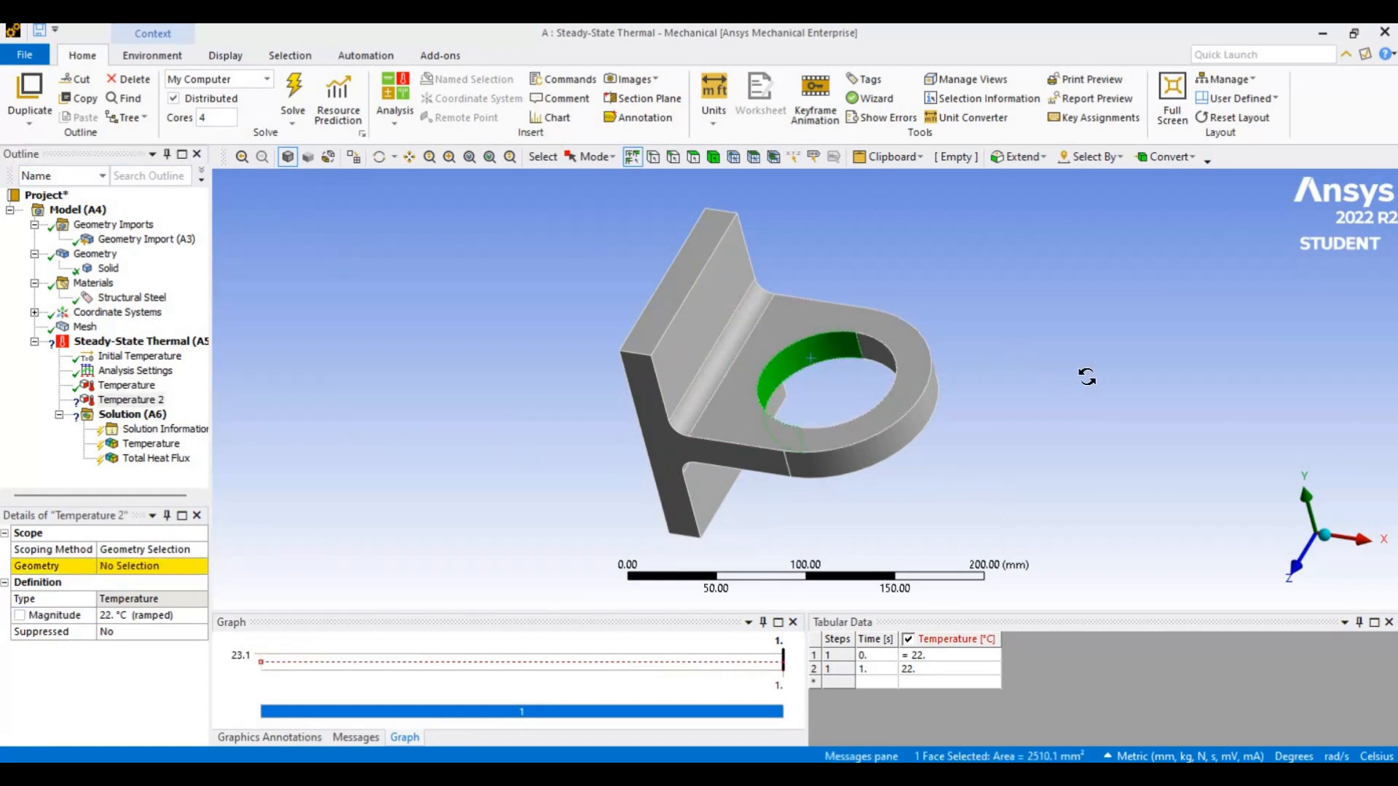
middle_click_drag(1092, 382, 877, 343)
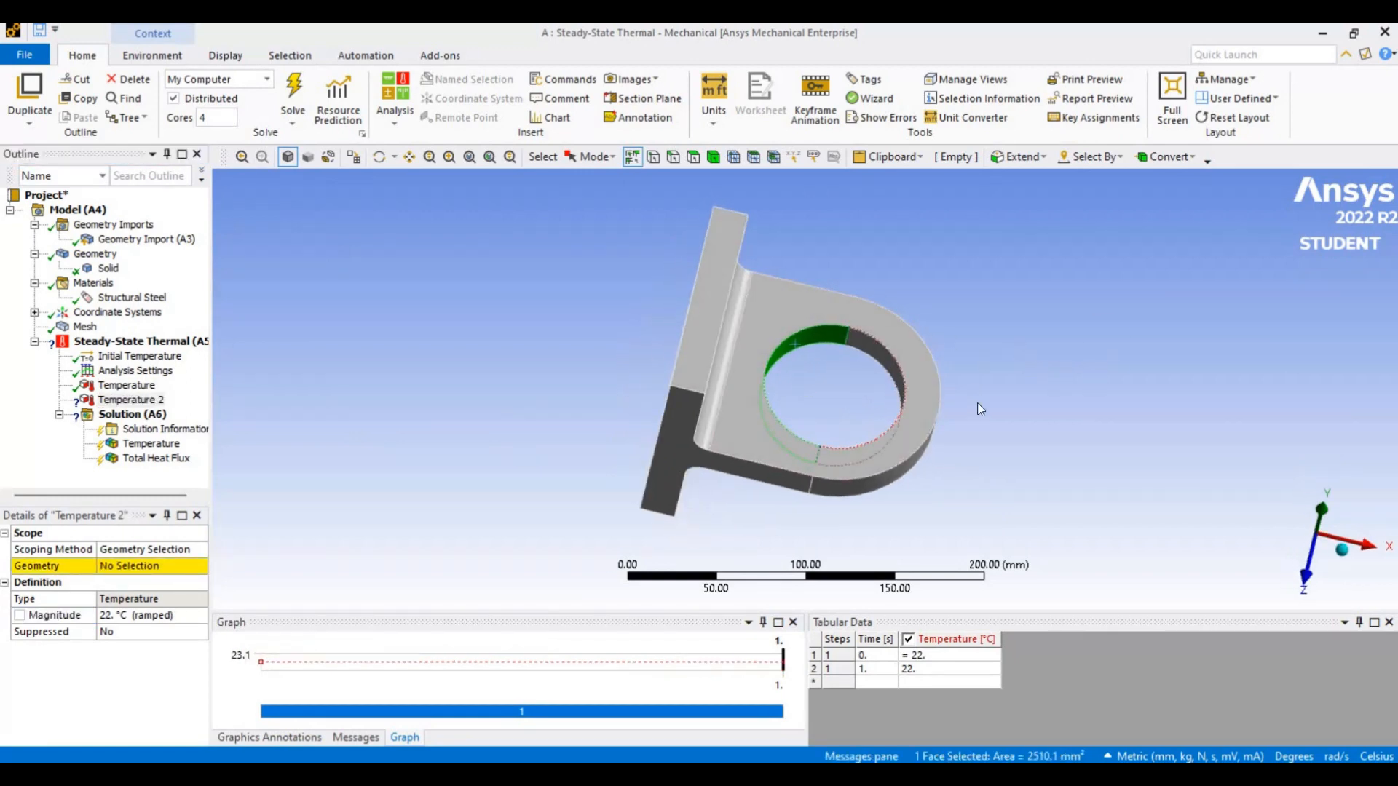
left_click(877, 344, "ctrl")
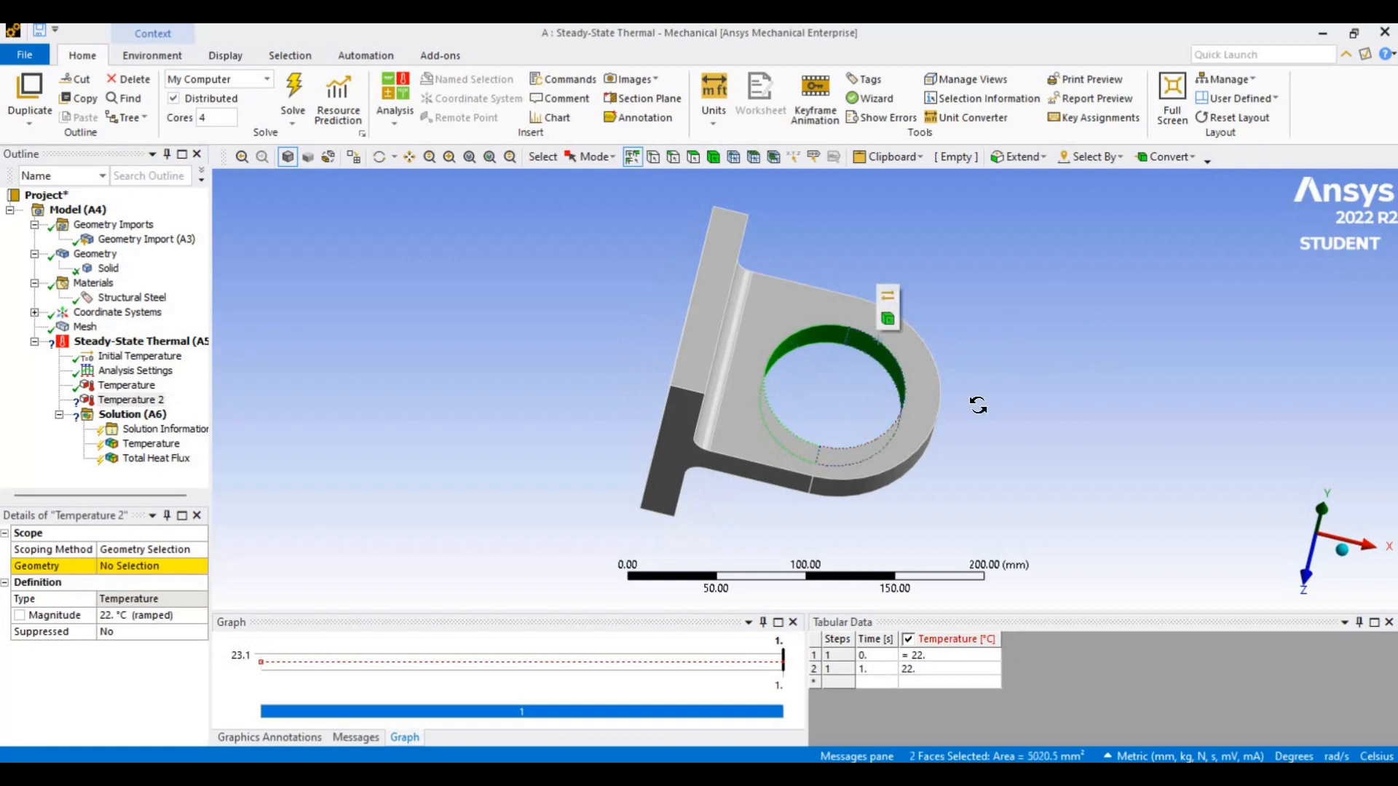
left_click(128, 569)
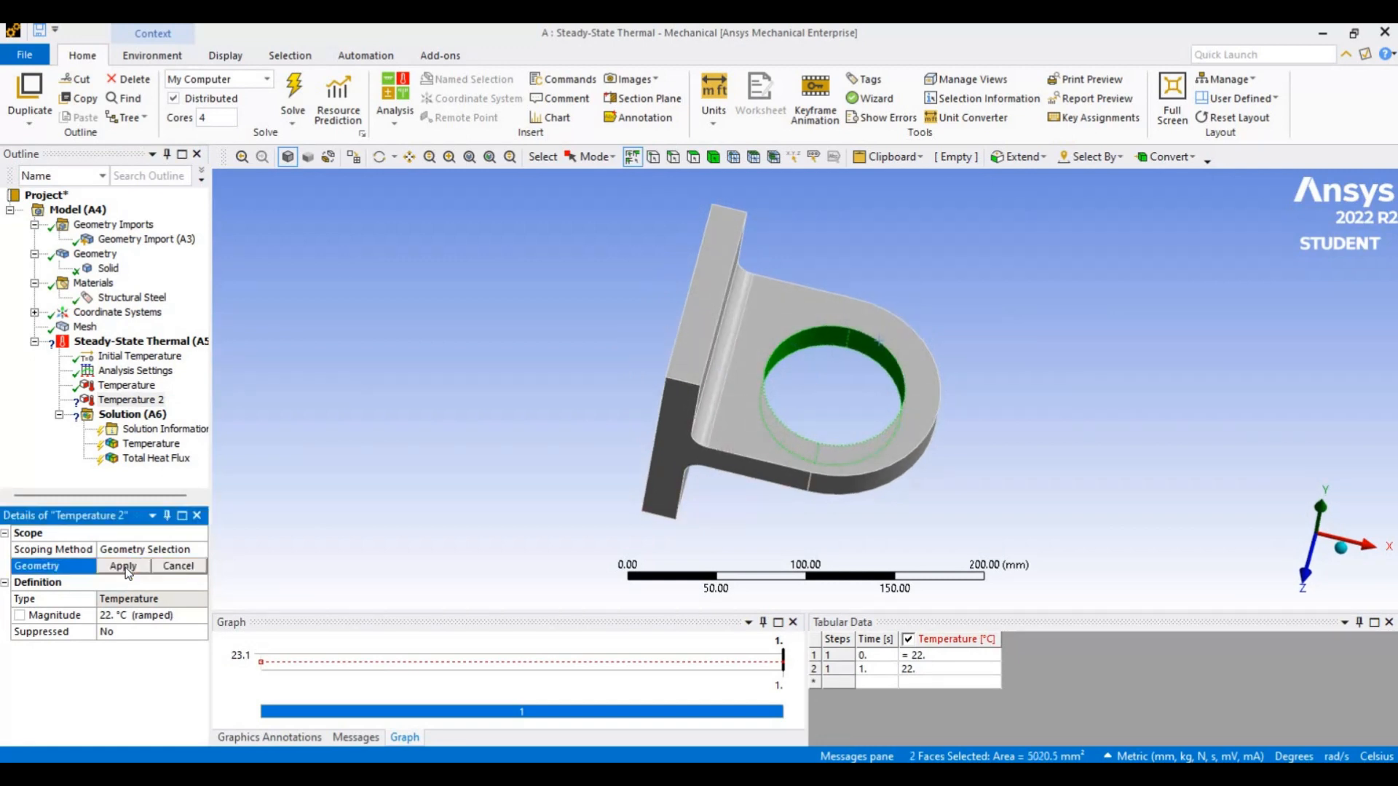
left_click(118, 615)
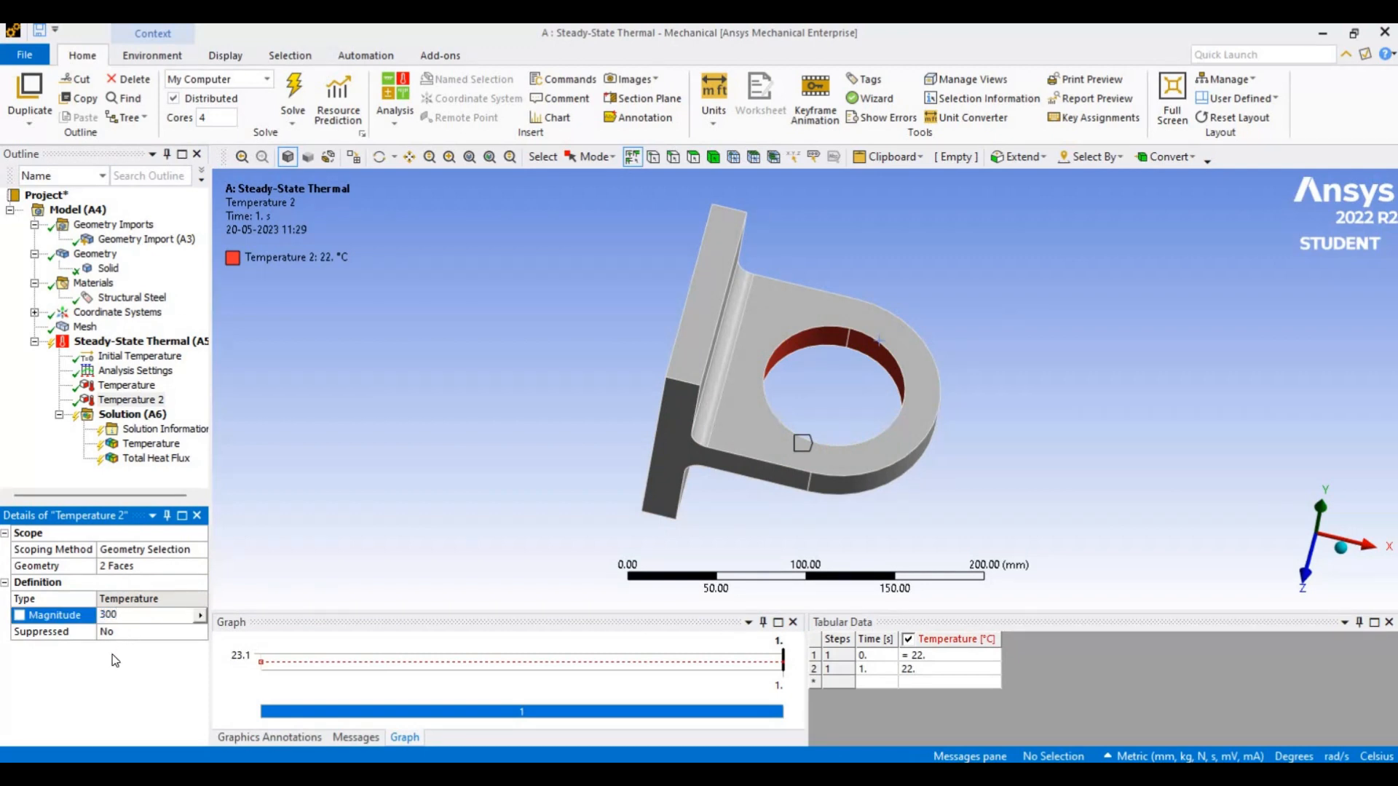
key("Return")
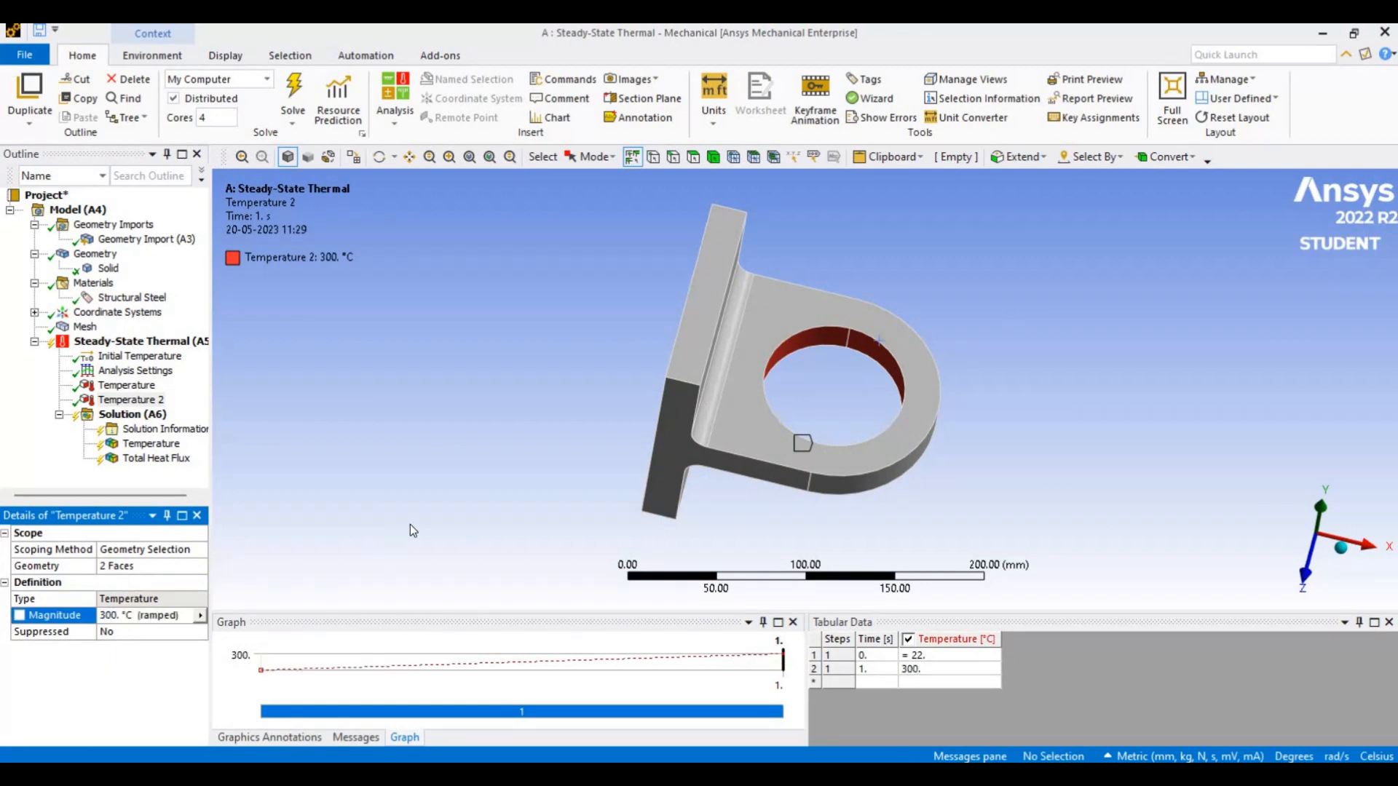
Review both temperature loads on the bracket and solve the Steady-State Thermal analysis.
mouse_move(436, 449)
middle_mouse_down()
mouse_move(619, 467)
mouse_move(489, 391)
mouse_move(433, 473)
middle_mouse_up()
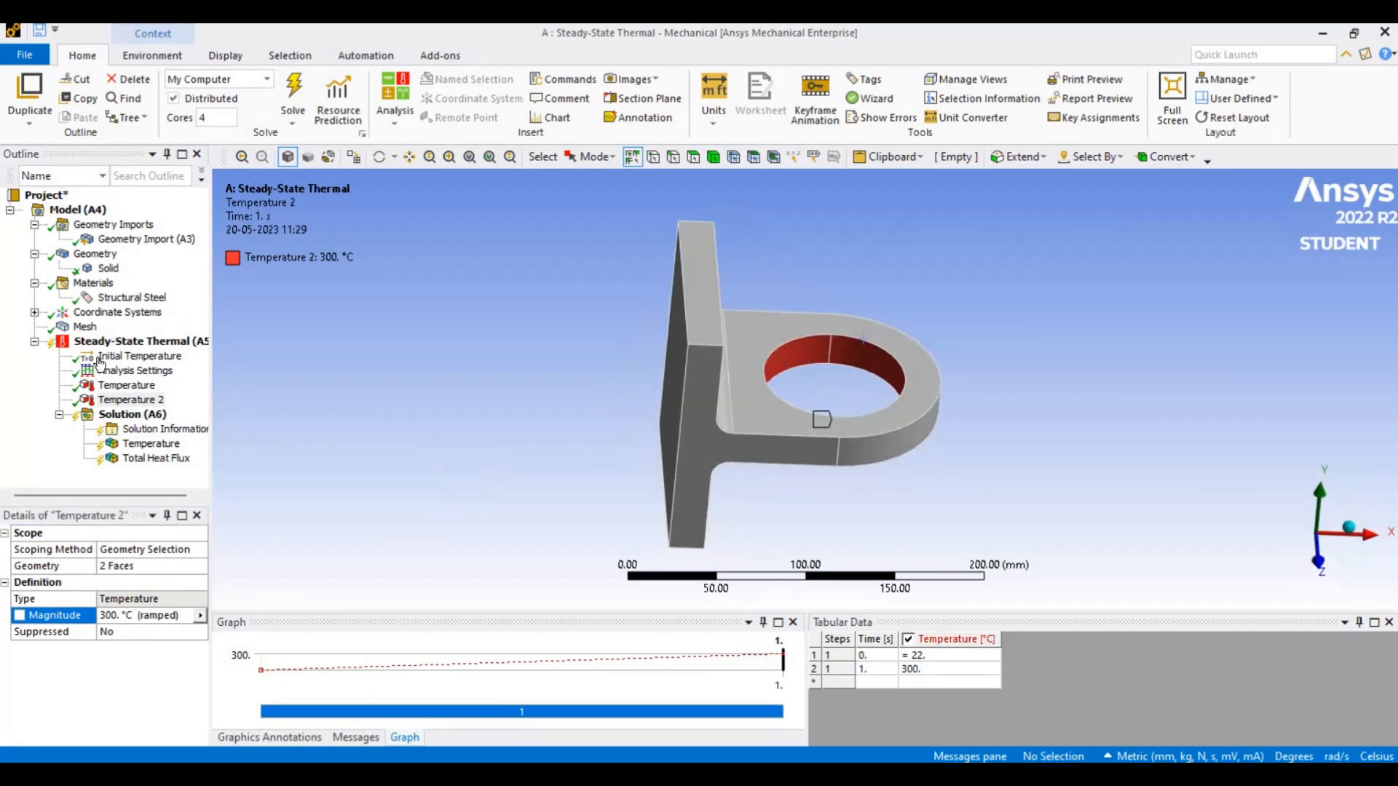
left_click(115, 342)
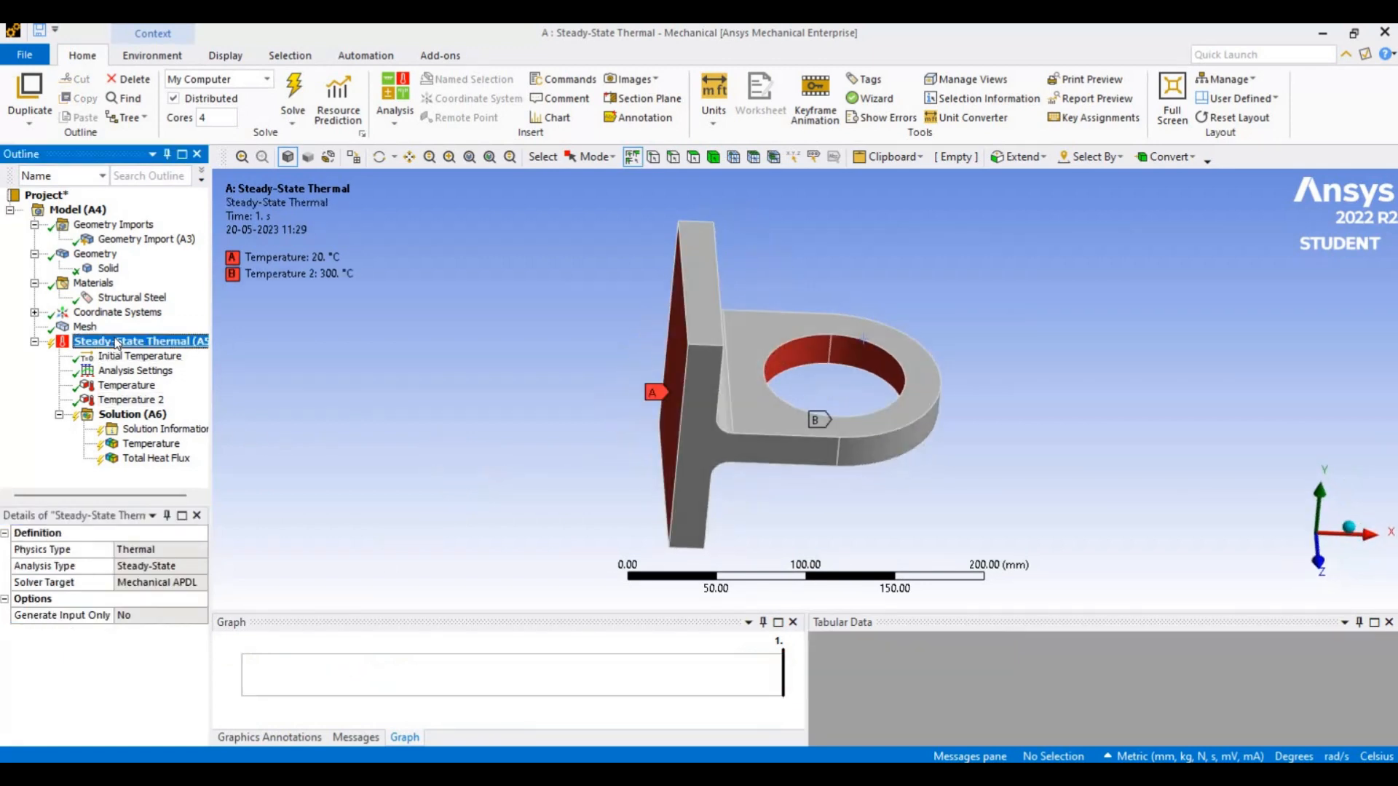
right_click(115, 344)
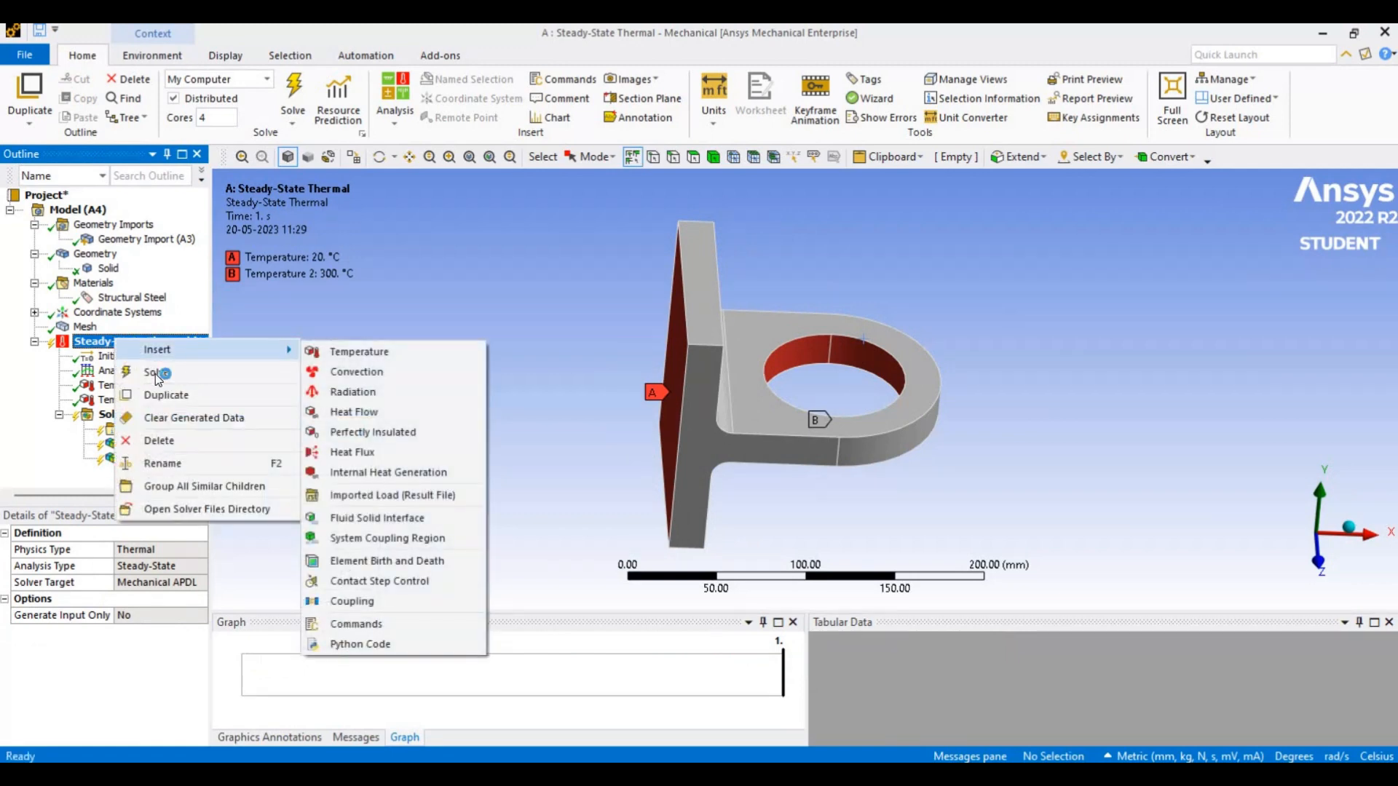
left_click(500, 406)
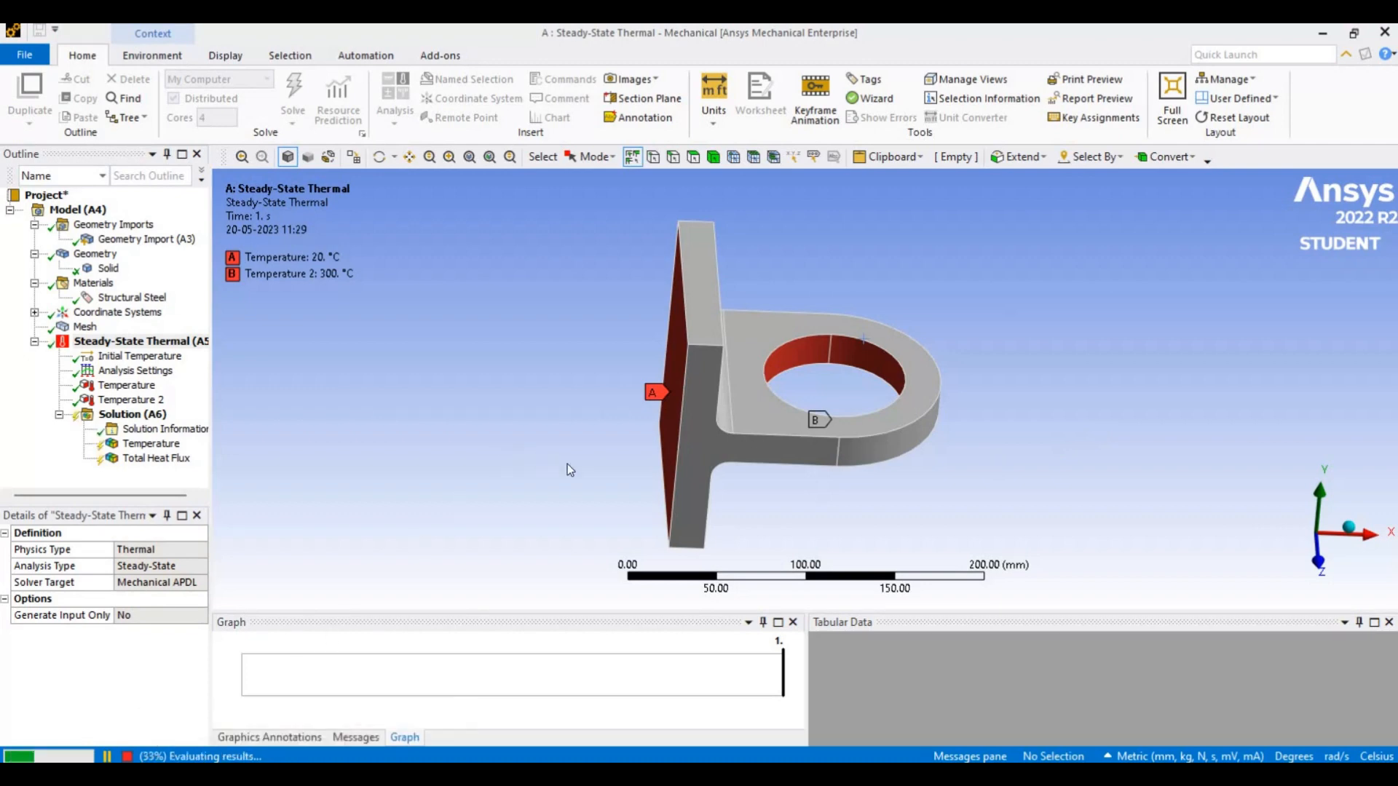
Display the solved Temperature result on the bracket and play its animation.
middle_click_drag(989, 434, 1030, 455)
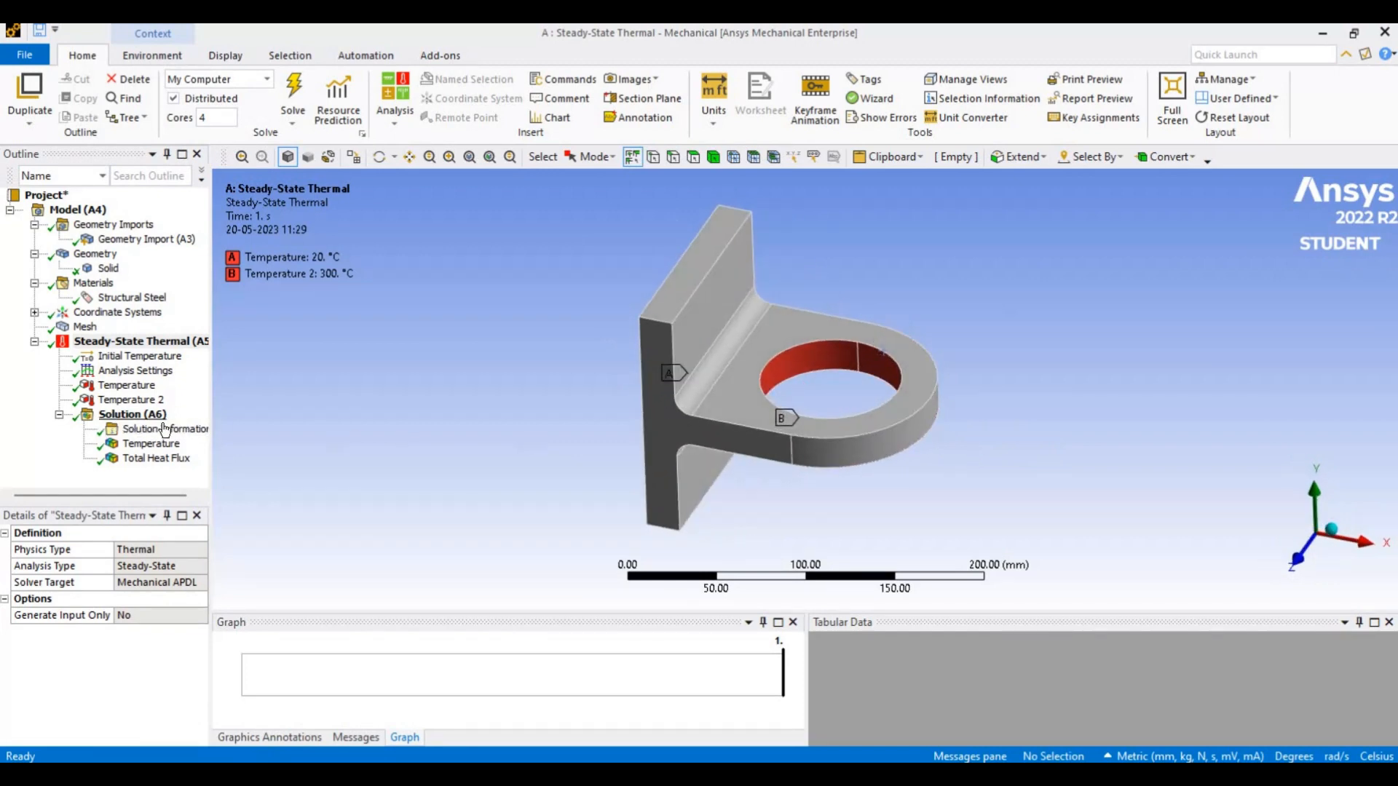
left_click(131, 414)
left_click(149, 444)
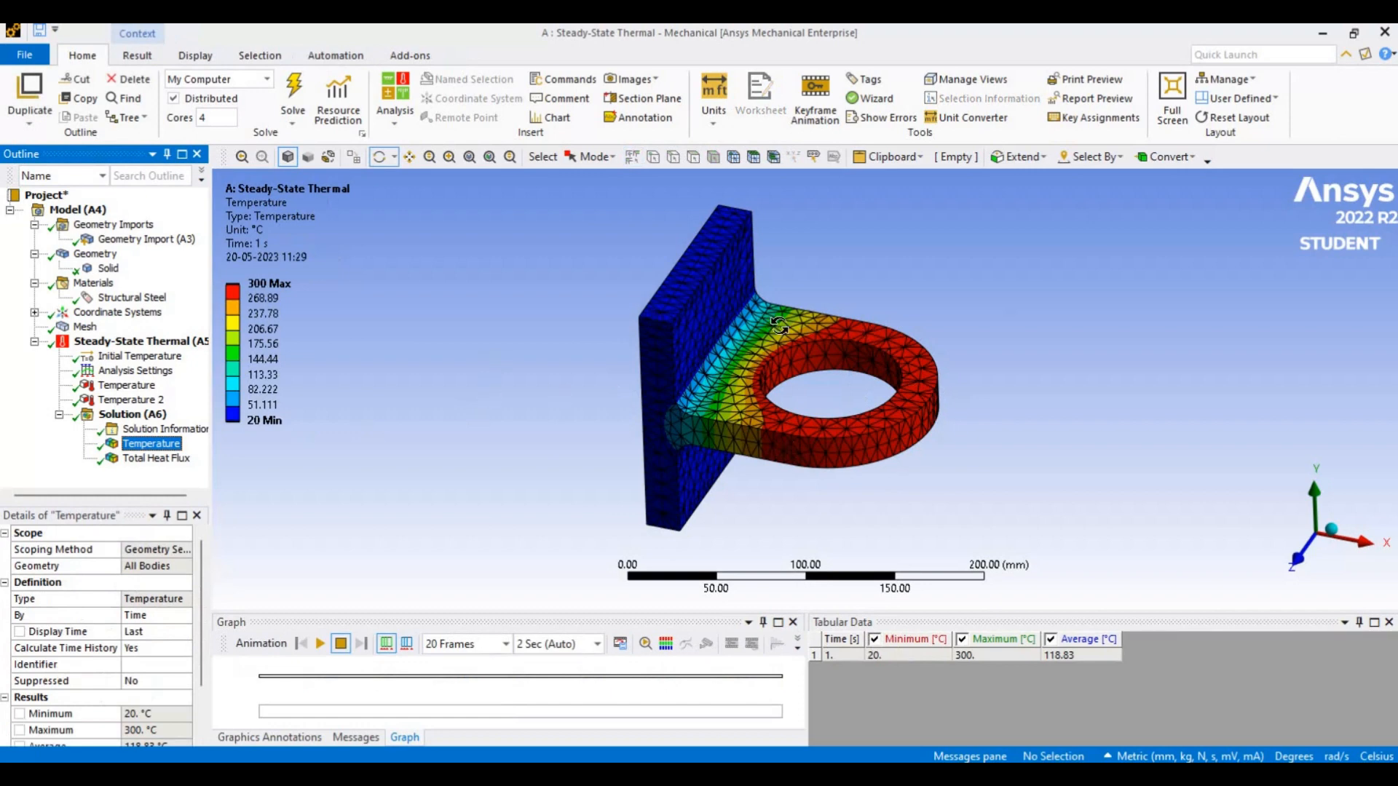
left_click(319, 643)
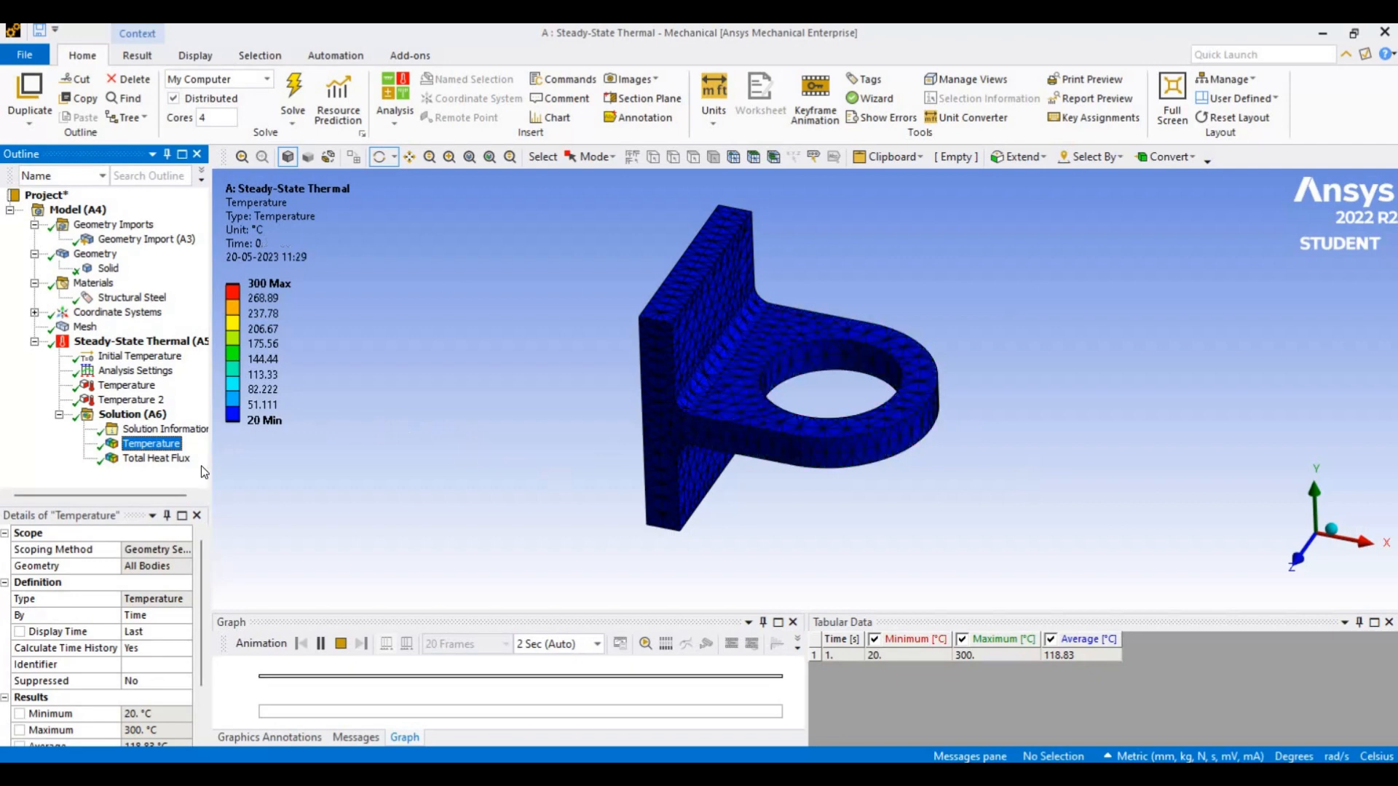
View the Total Heat Flux result, then return to the Temperature result and replay its animation from another angle.
left_click(175, 459)
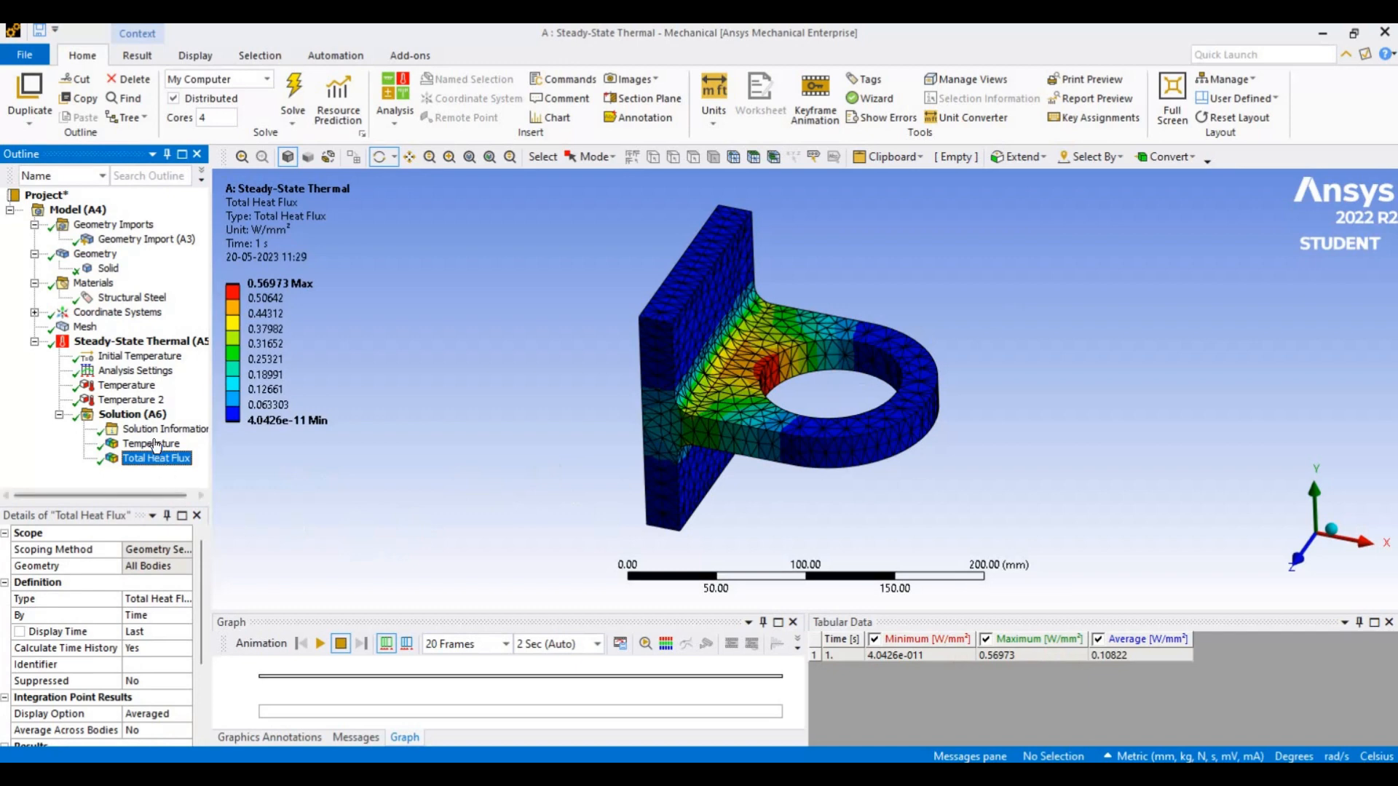
key("Up")
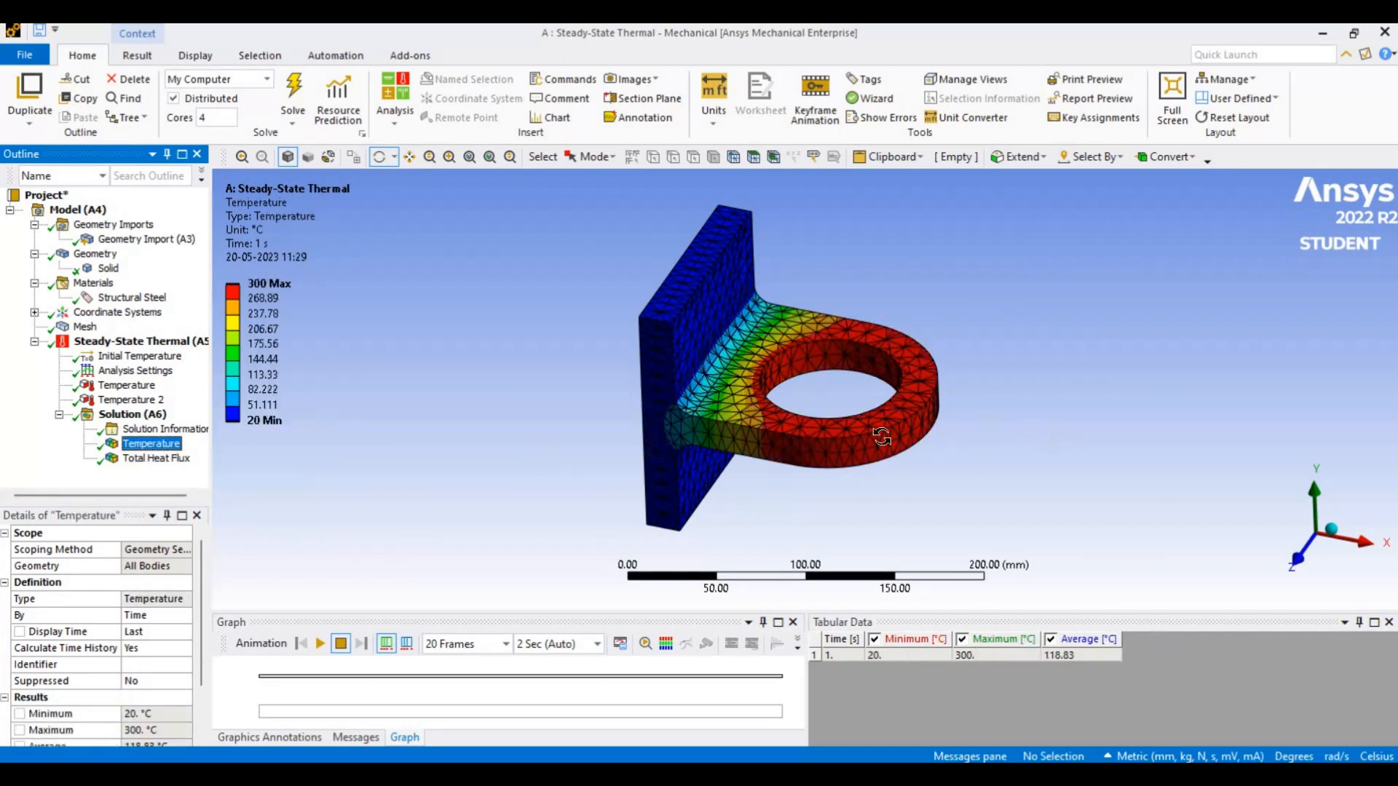
left_click_drag(991, 419, 1037, 473)
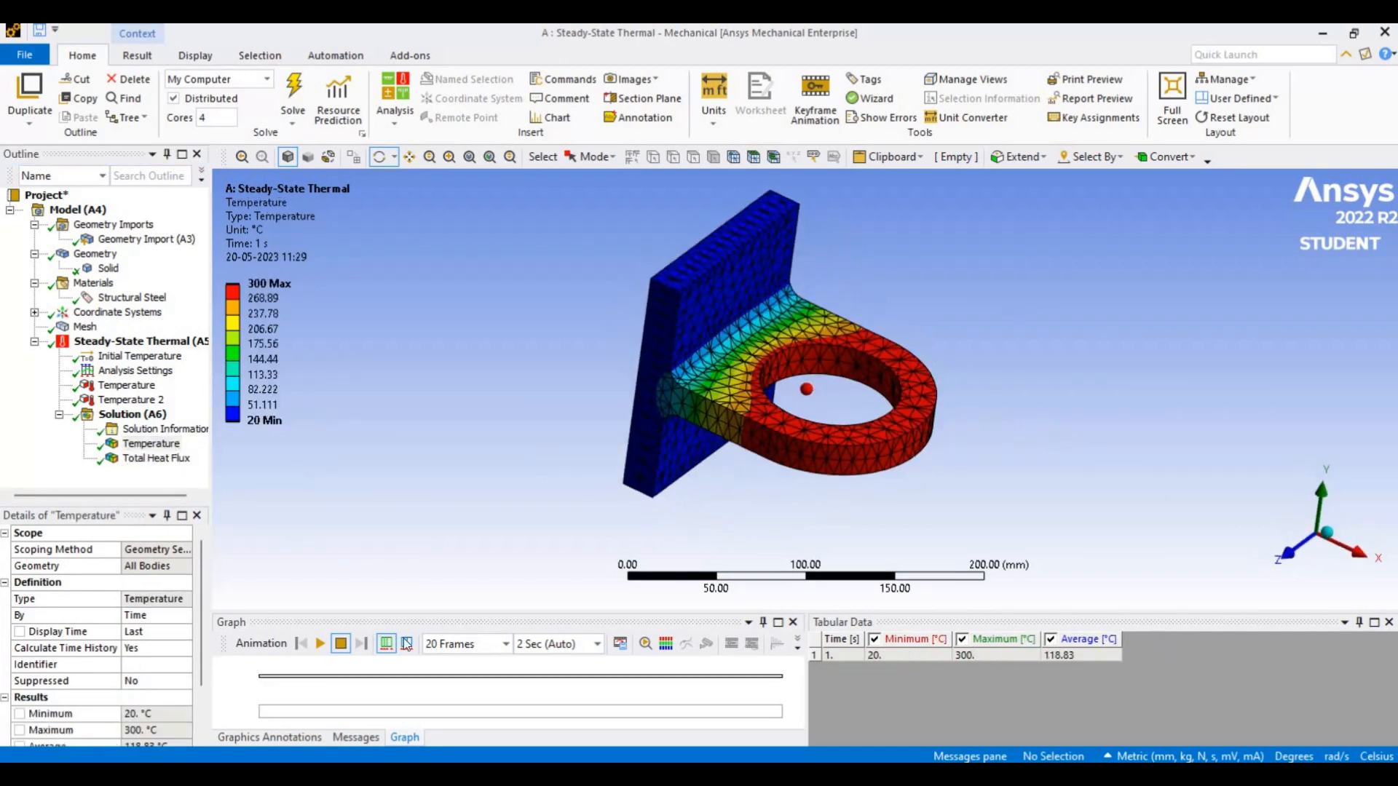
left_click(322, 645)
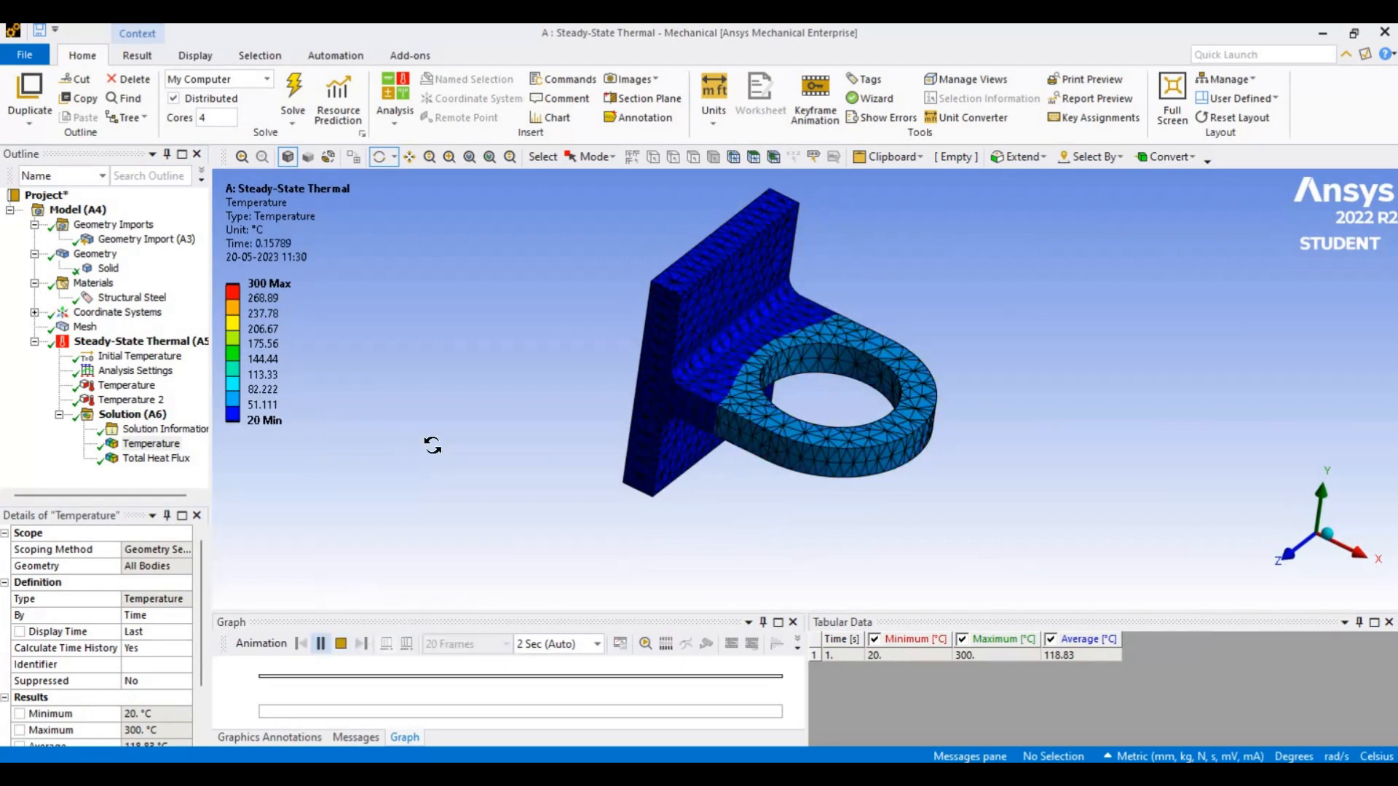